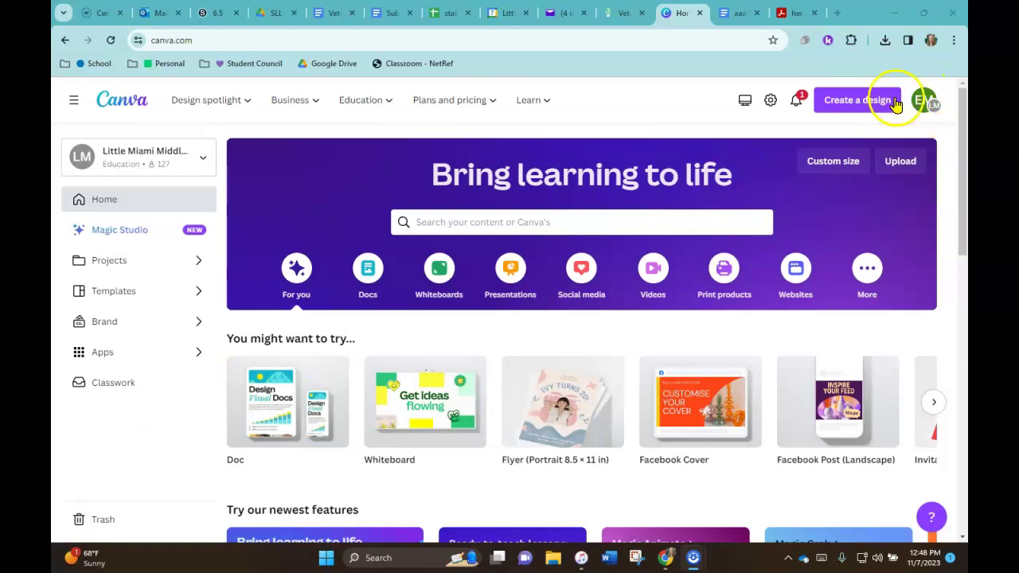
- Create a blank Letter (US Letter, 8.5 × 11 in) design found by searching 'letter'
{"action": "left_click", "coordinate": [863, 104]}
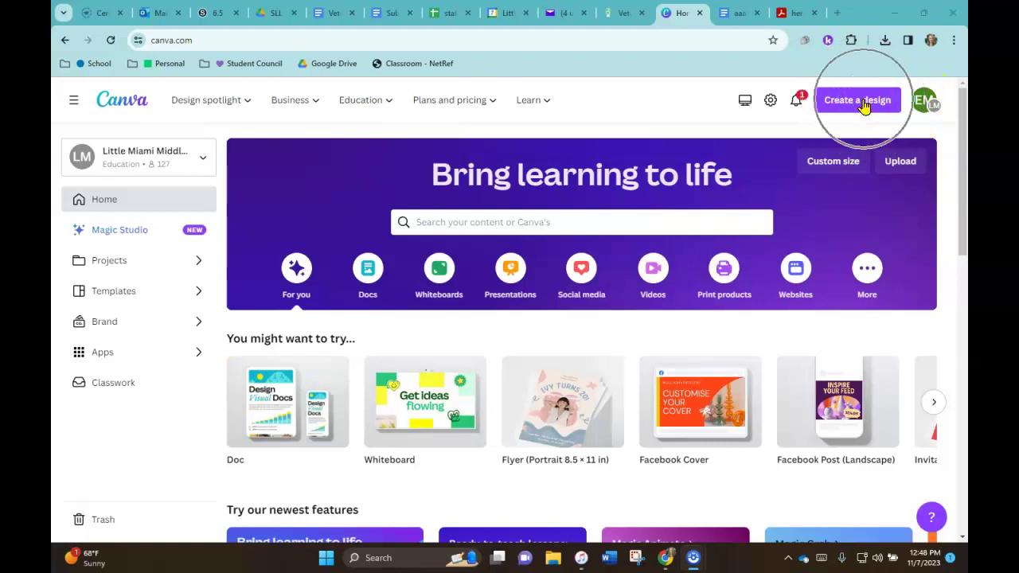
{"action": "left_click", "coordinate": [863, 103]}
{"action": "left_click", "coordinate": [734, 121]}
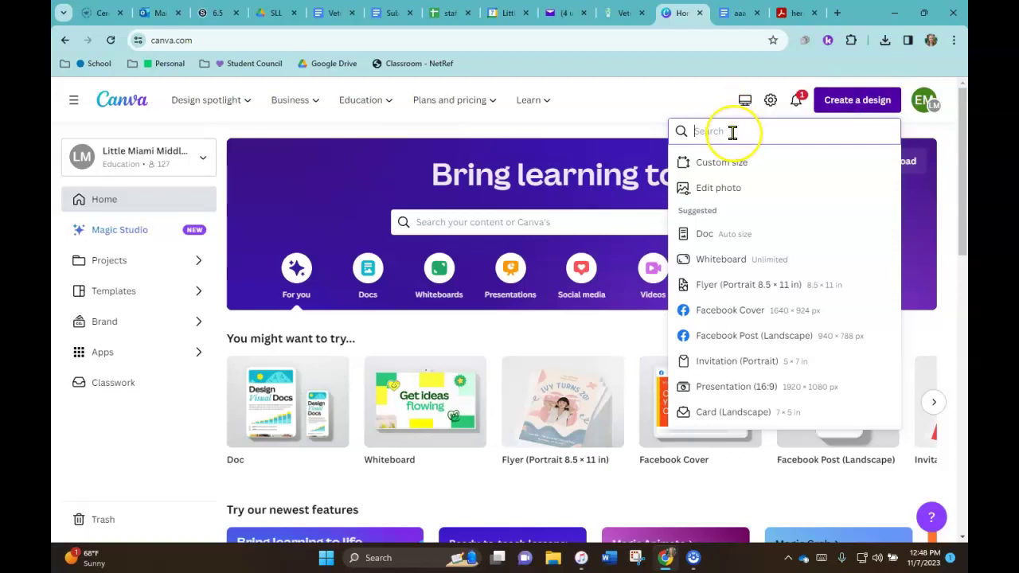
{"action": "type", "text": "letter"}
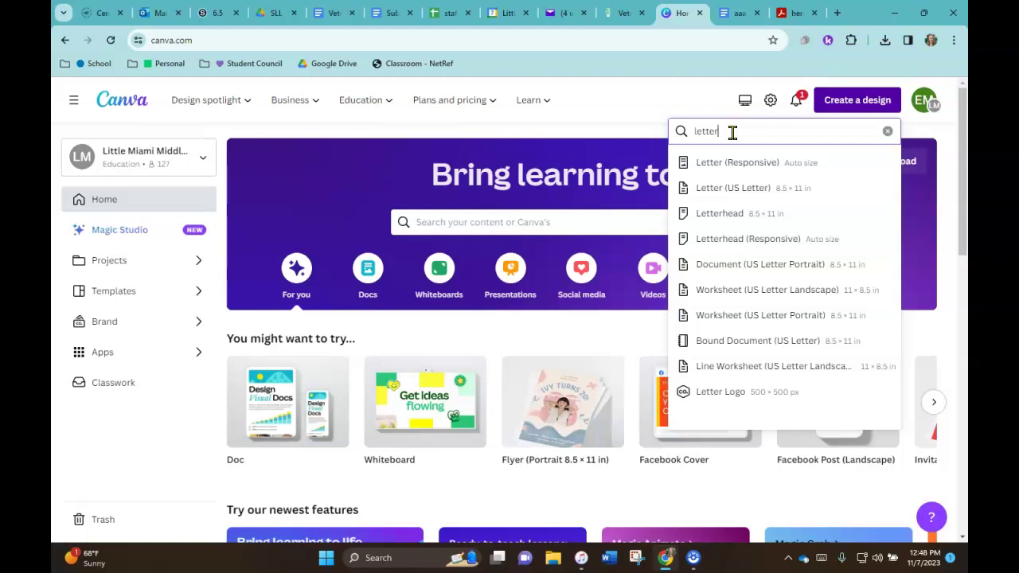
{"action": "left_click", "coordinate": [740, 194]}
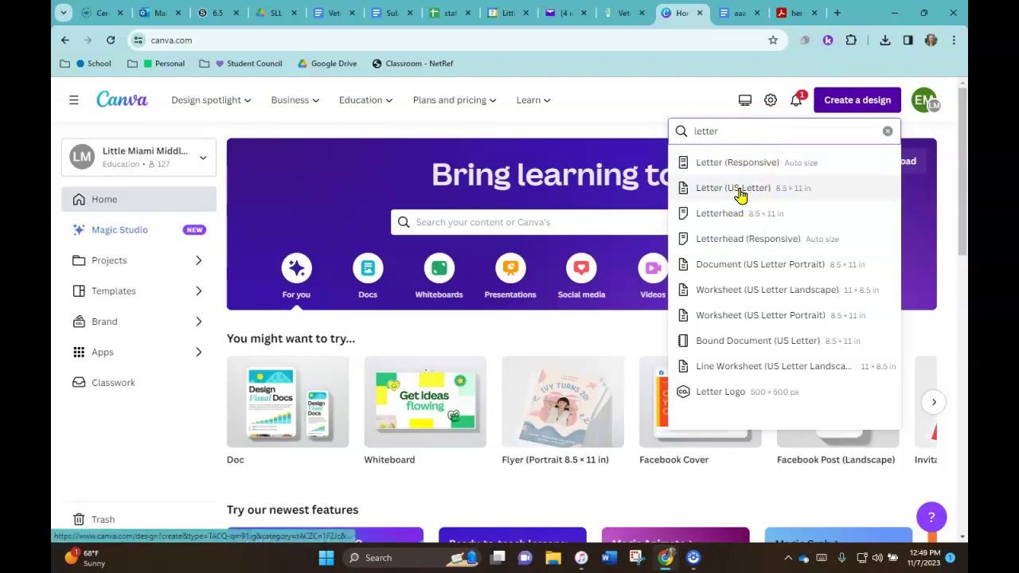
{"action": "left_click", "coordinate": [739, 195]}
{"action": "left_click", "coordinate": [740, 195]}
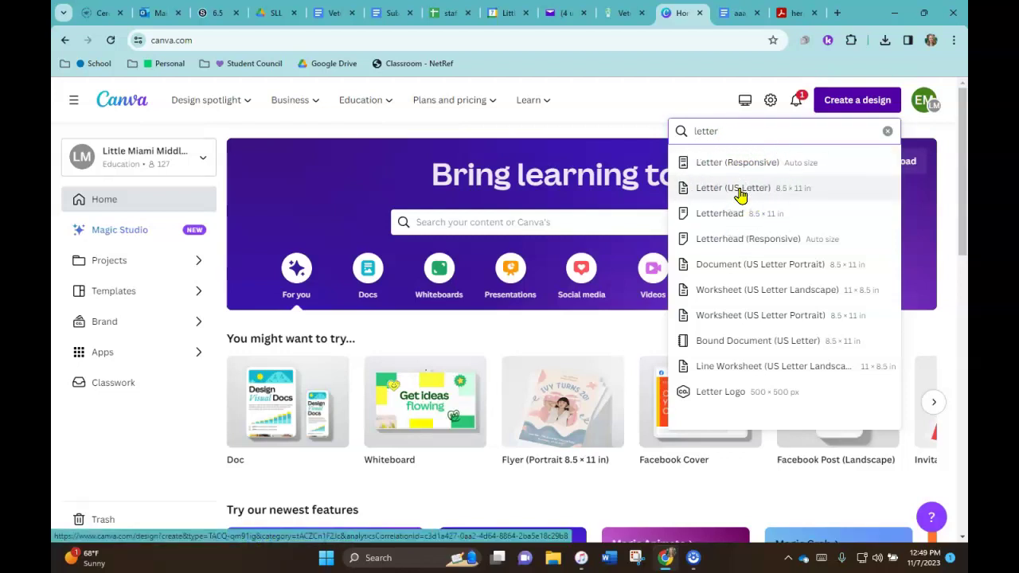
{"action": "left_click", "coordinate": [739, 194]}
{"action": "left_click", "coordinate": [740, 194]}
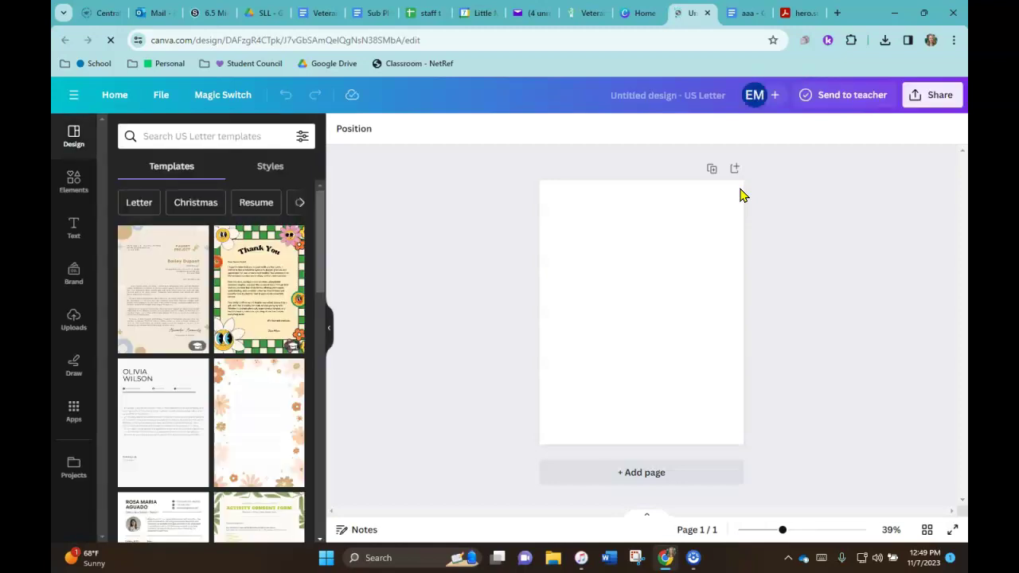
- Scroll the Design tab's templates to find the Purple & Cream love letter
{"action": "scroll", "coordinate": [253, 370], "scroll_direction": "down", "scroll_amount": 5}
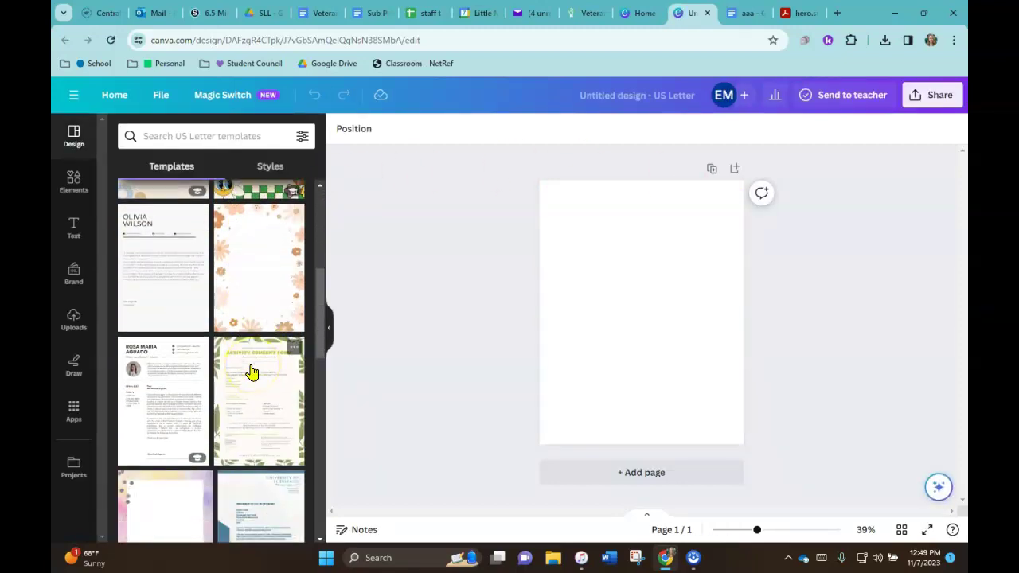
{"action": "scroll", "coordinate": [252, 373], "scroll_direction": "down", "scroll_amount": 2}
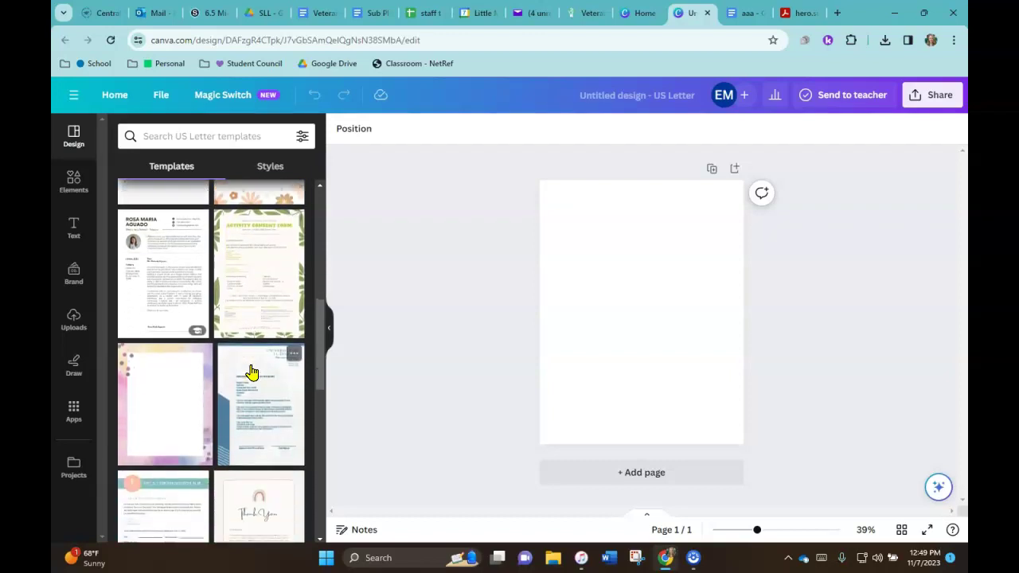
{"action": "scroll", "coordinate": [252, 373], "scroll_direction": "down", "scroll_amount": 1}
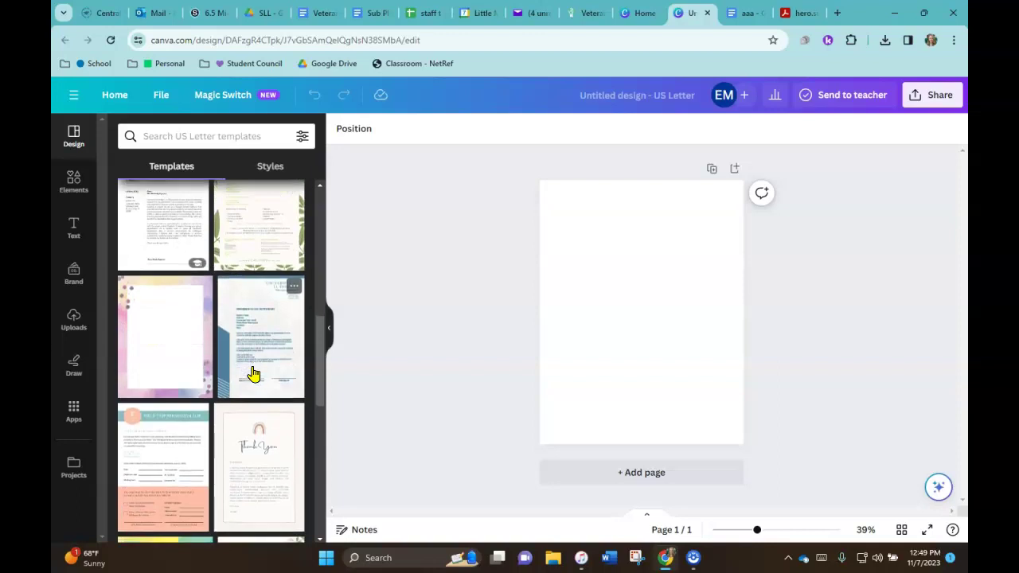
{"action": "scroll", "coordinate": [253, 374], "scroll_direction": "down", "scroll_amount": 1}
{"action": "left_click", "coordinate": [151, 450]}
{"action": "scroll", "coordinate": [152, 450], "scroll_direction": "up", "scroll_amount": 1}
{"action": "scroll", "coordinate": [151, 450], "scroll_direction": "up", "scroll_amount": 2}
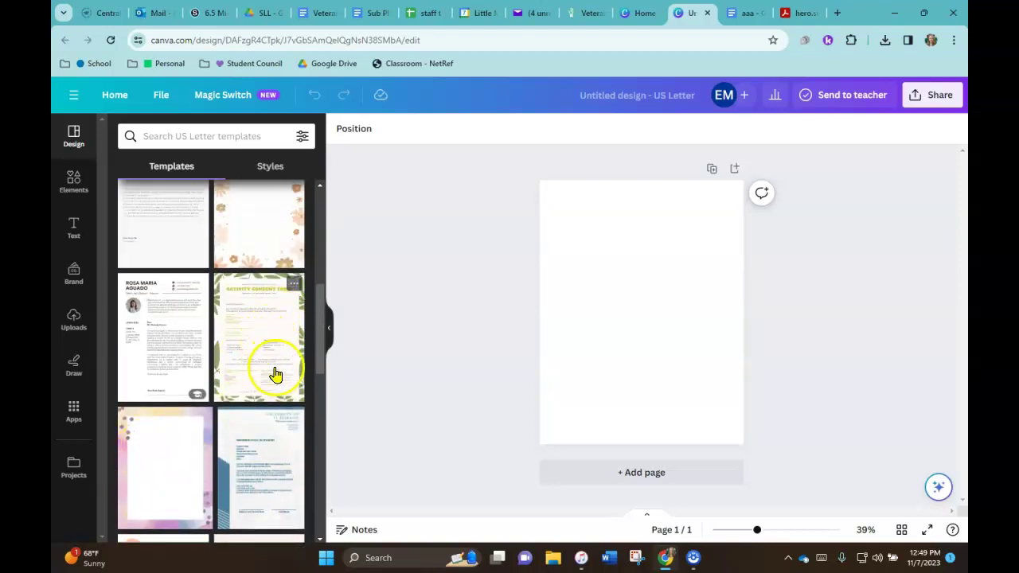
{"action": "scroll", "coordinate": [276, 378], "scroll_direction": "down", "scroll_amount": 1}
{"action": "scroll", "coordinate": [276, 378], "scroll_direction": "down", "scroll_amount": 1}
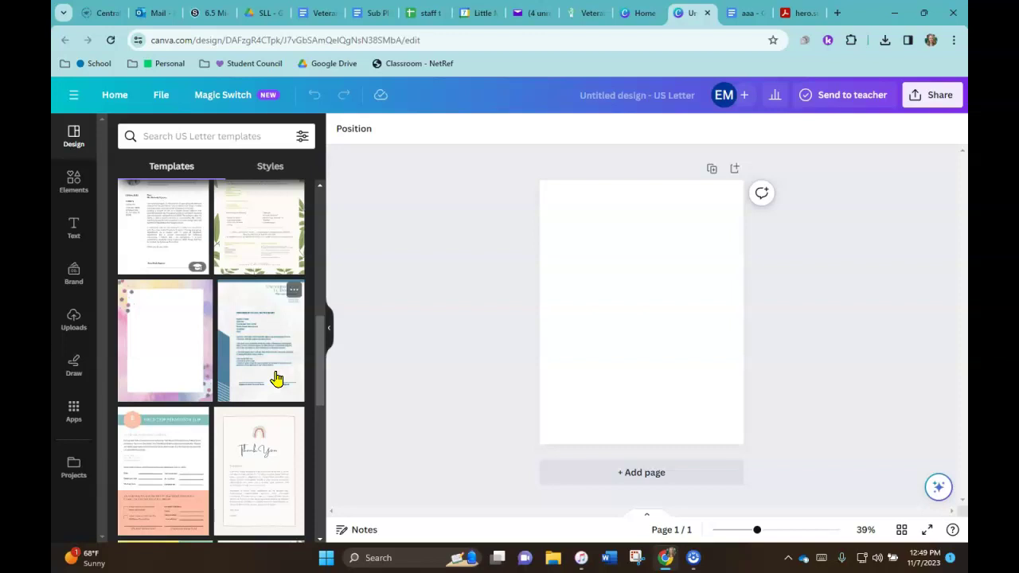
{"action": "scroll", "coordinate": [276, 378], "scroll_direction": "down", "scroll_amount": 3}
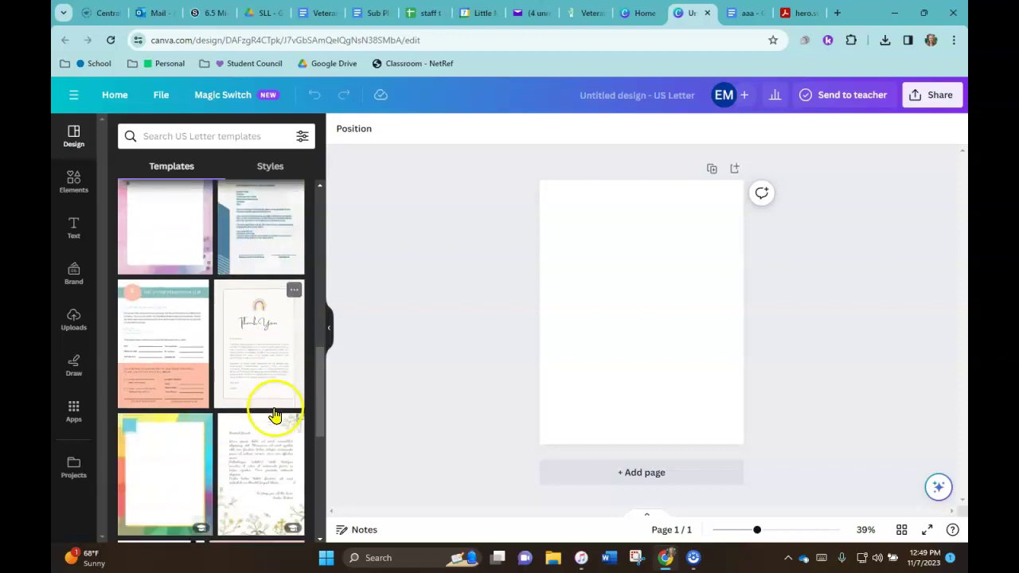
{"action": "scroll", "coordinate": [276, 405], "scroll_direction": "down", "scroll_amount": 1}
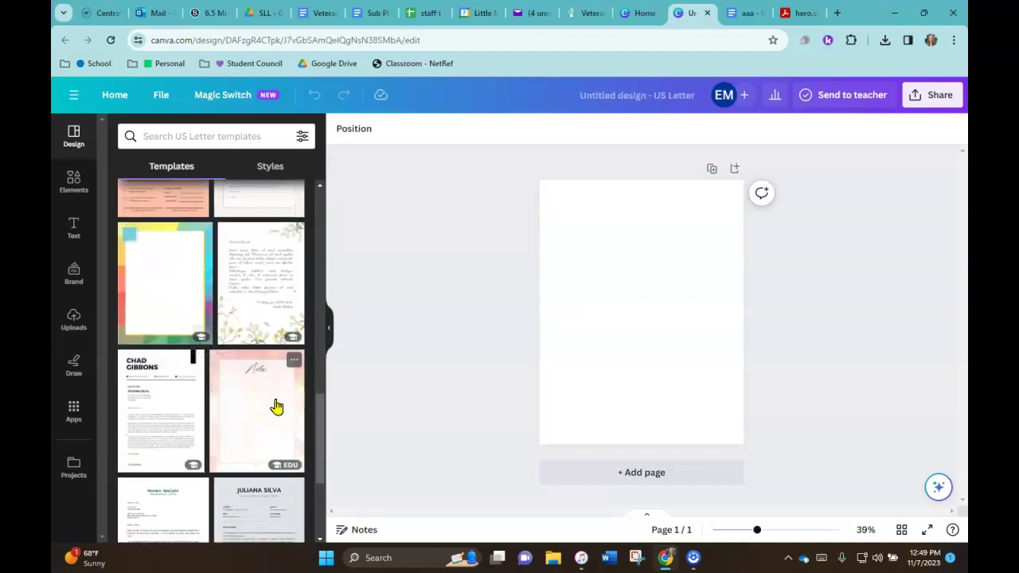
{"action": "scroll", "coordinate": [276, 406], "scroll_direction": "down", "scroll_amount": 1}
- Apply the 'You are loved' Purple & Cream Cute Children's Love Letter template to the page
{"action": "left_click", "coordinate": [269, 348]}
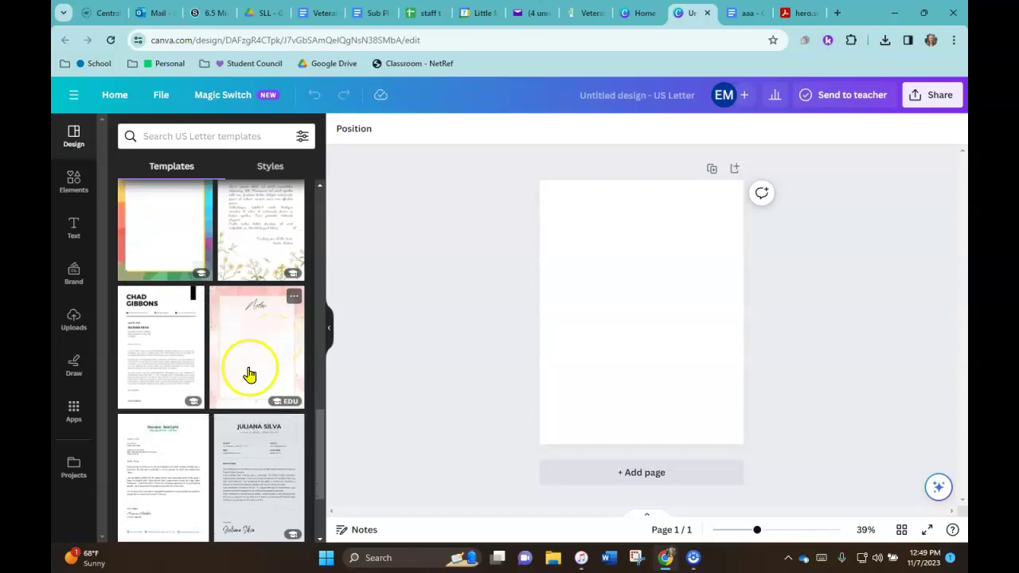
{"action": "scroll", "coordinate": [247, 373], "scroll_direction": "down", "scroll_amount": 5}
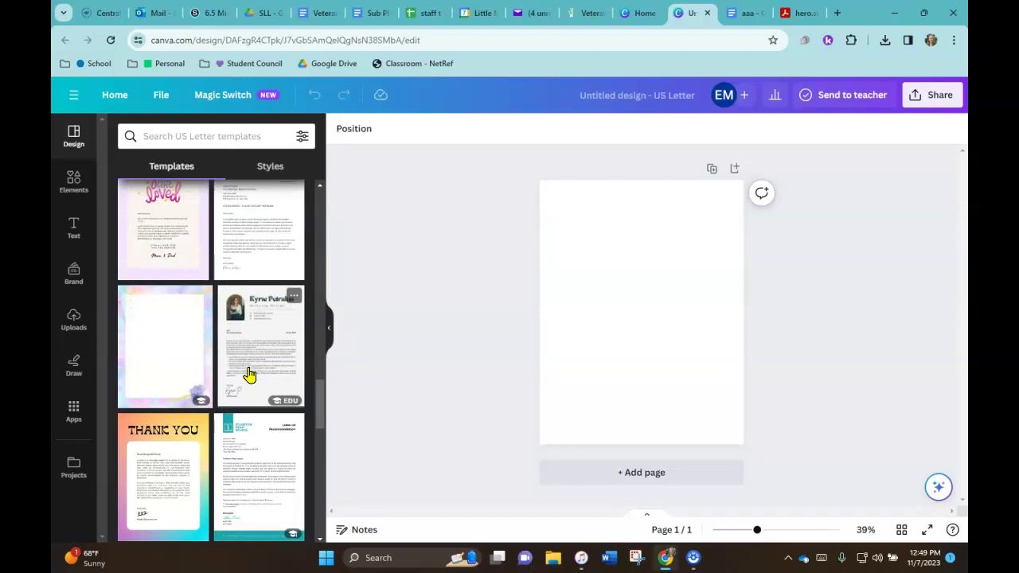
{"action": "left_click", "coordinate": [571, 247]}
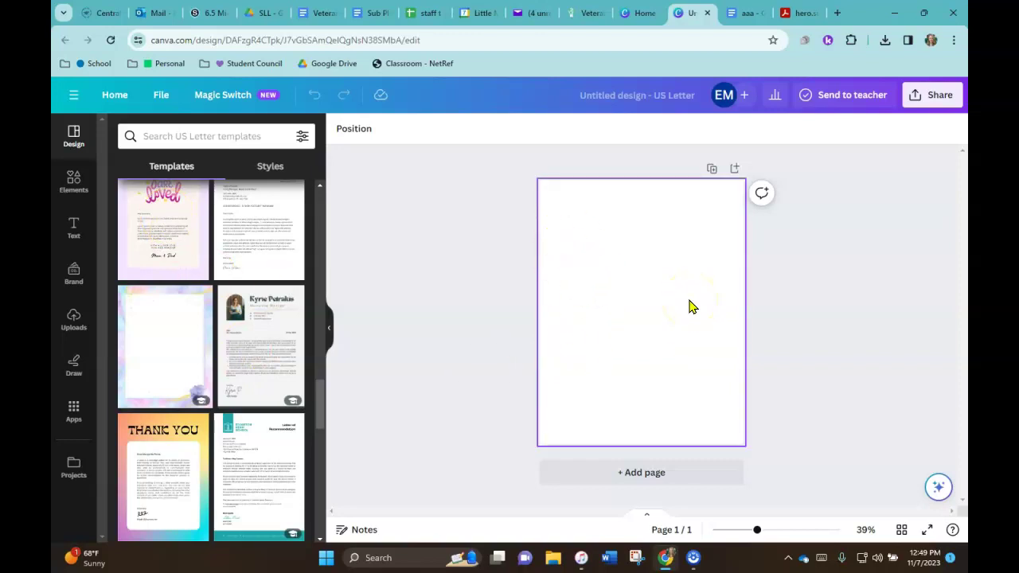
{"action": "left_click", "coordinate": [614, 327]}
{"action": "left_click", "coordinate": [443, 371]}
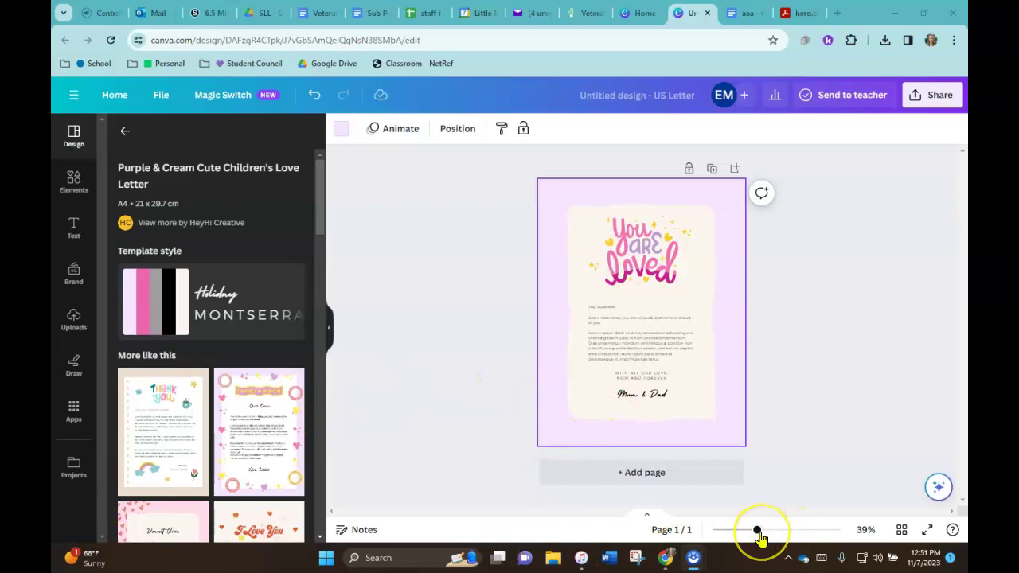
- Zoom the page view from 39% to about 57%, then back to 51%
{"action": "left_click", "coordinate": [769, 533]}
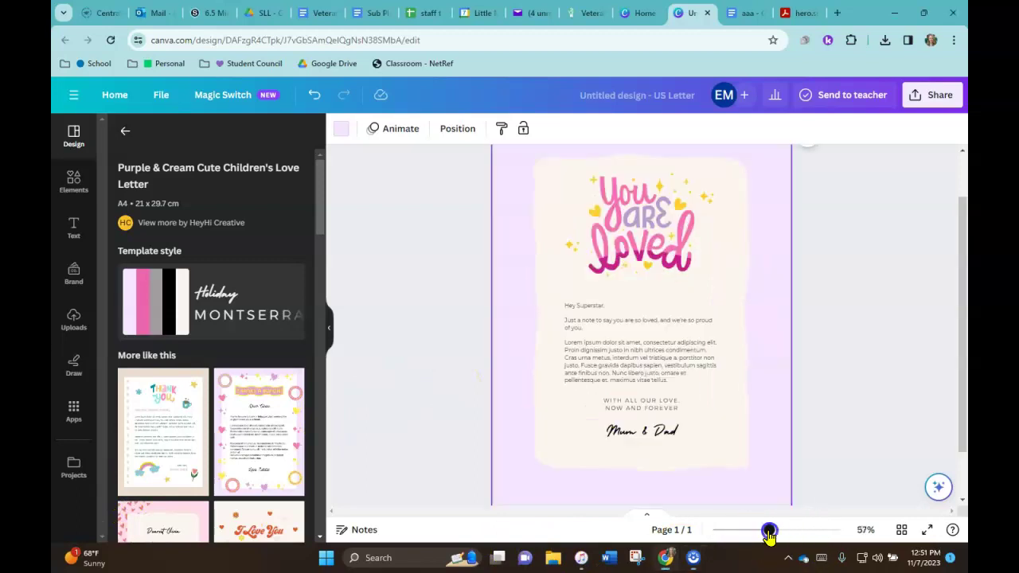
{"action": "left_click", "coordinate": [769, 534]}
{"action": "left_click", "coordinate": [771, 533]}
{"action": "left_click_drag", "start_coordinate": [771, 533], "coordinate": [765, 535]}
{"action": "left_click", "coordinate": [852, 456]}
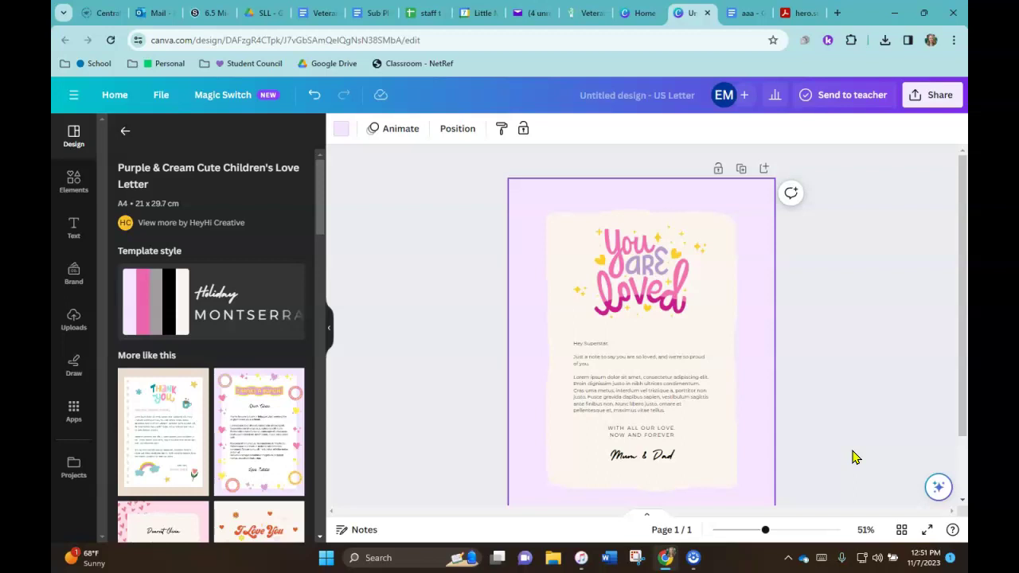
- Recolour the 'You ARE loved' heading: ARE red, loved dark blue, pink accents white
{"action": "left_click", "coordinate": [653, 278]}
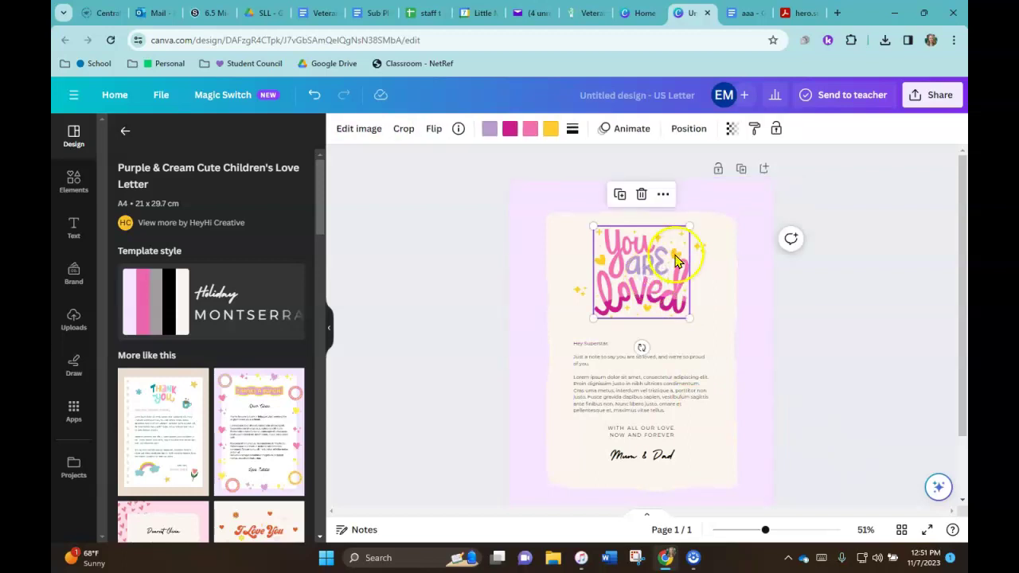
{"action": "left_click", "coordinate": [653, 245]}
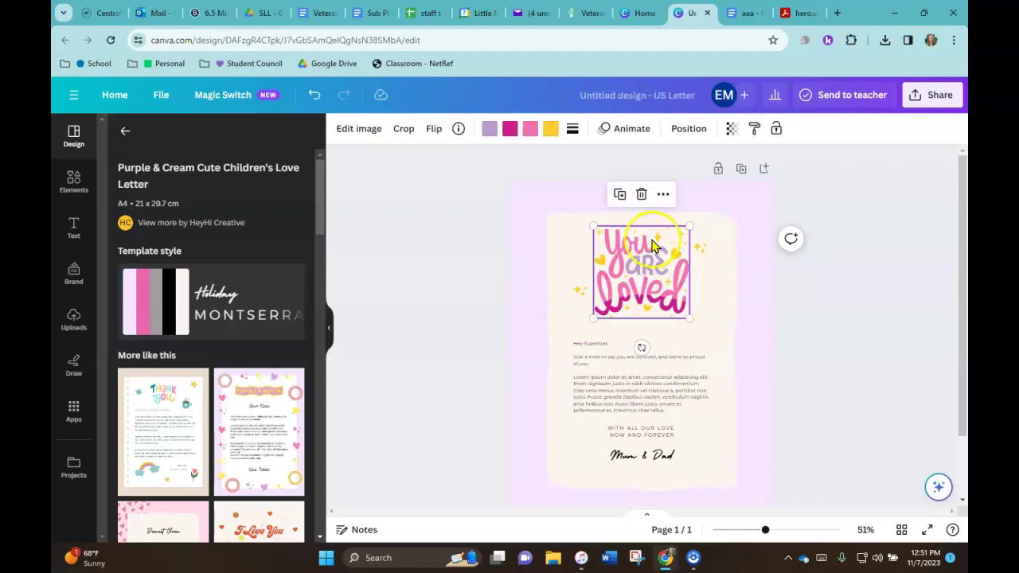
{"action": "left_click", "coordinate": [653, 282]}
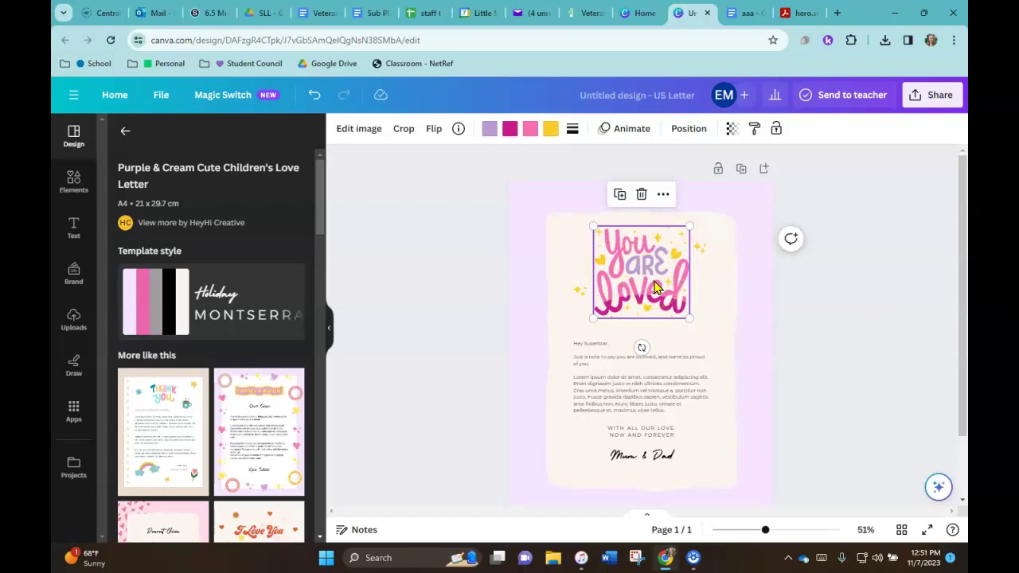
{"action": "left_click", "coordinate": [650, 324]}
{"action": "left_click", "coordinate": [658, 276]}
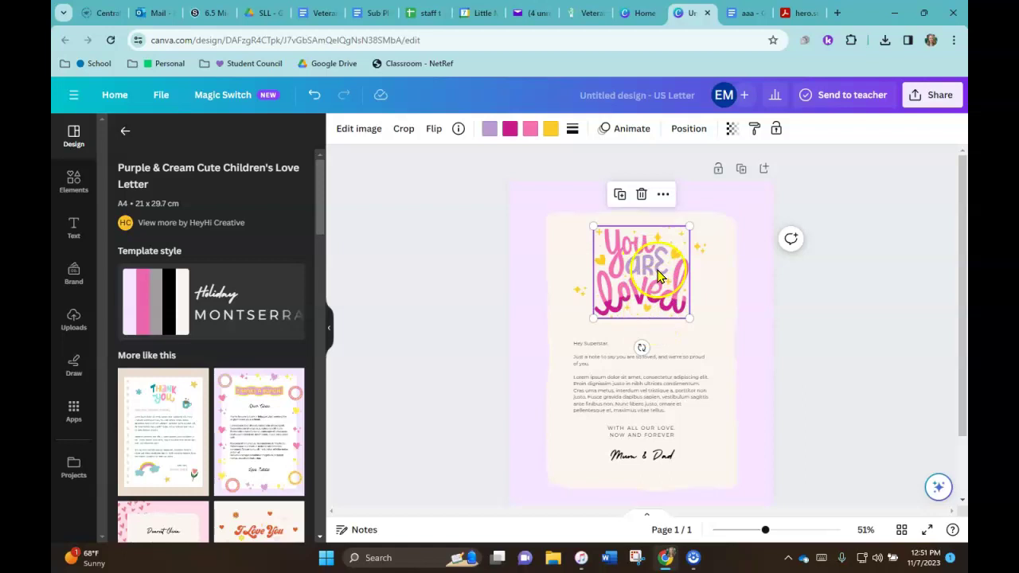
{"action": "left_click", "coordinate": [491, 130]}
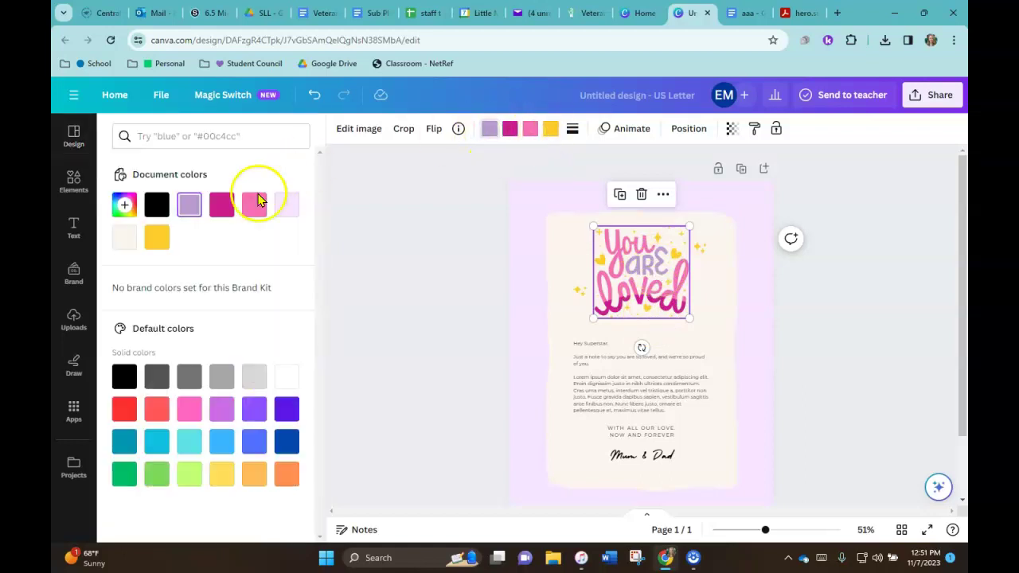
{"action": "left_click", "coordinate": [124, 410]}
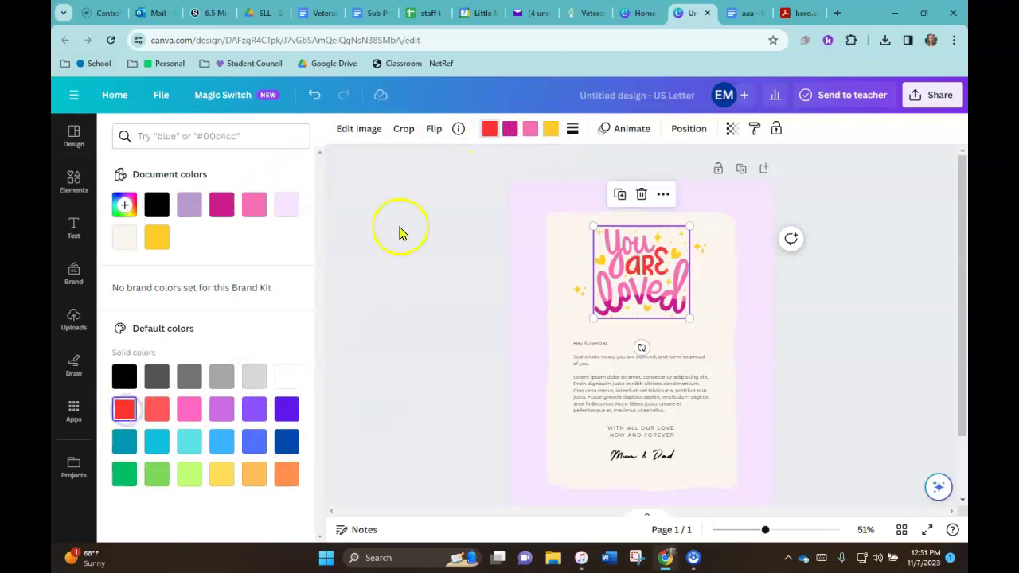
{"action": "left_click", "coordinate": [510, 130]}
{"action": "left_click", "coordinate": [287, 443]}
{"action": "left_click", "coordinate": [531, 128]}
{"action": "left_click", "coordinate": [289, 379]}
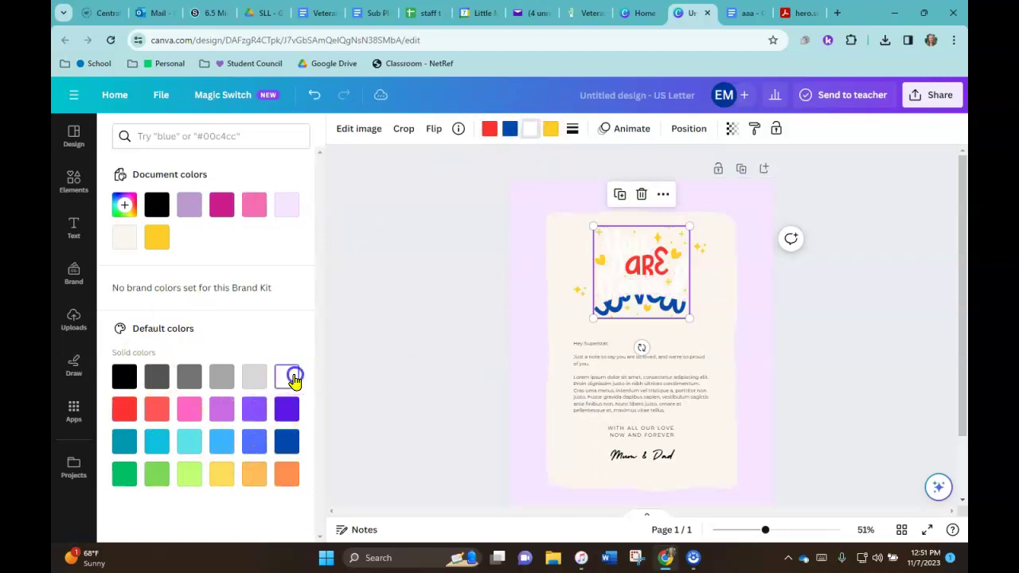
- Make the page background light grey
{"action": "left_click", "coordinate": [718, 310]}
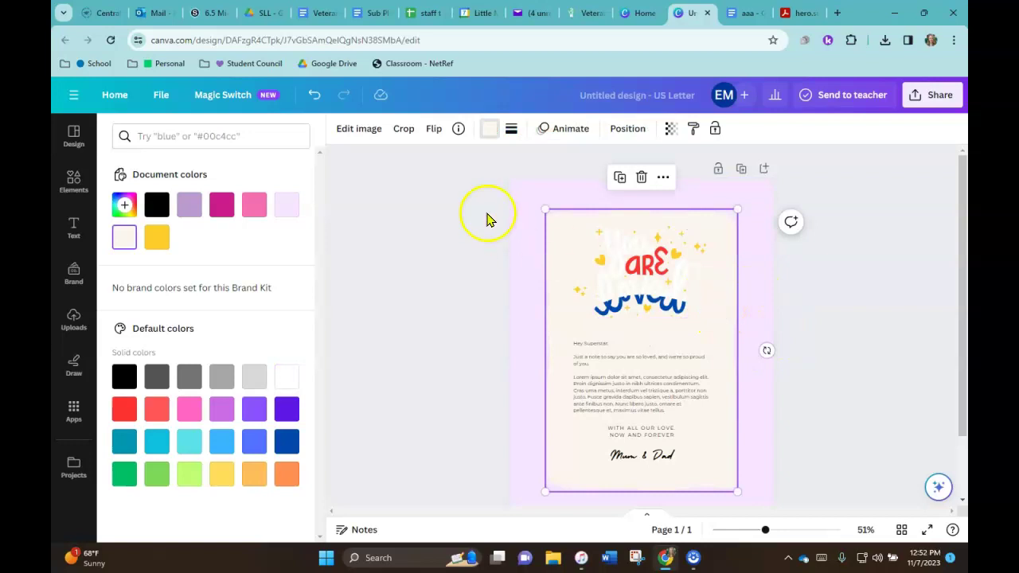
{"action": "left_click", "coordinate": [489, 128]}
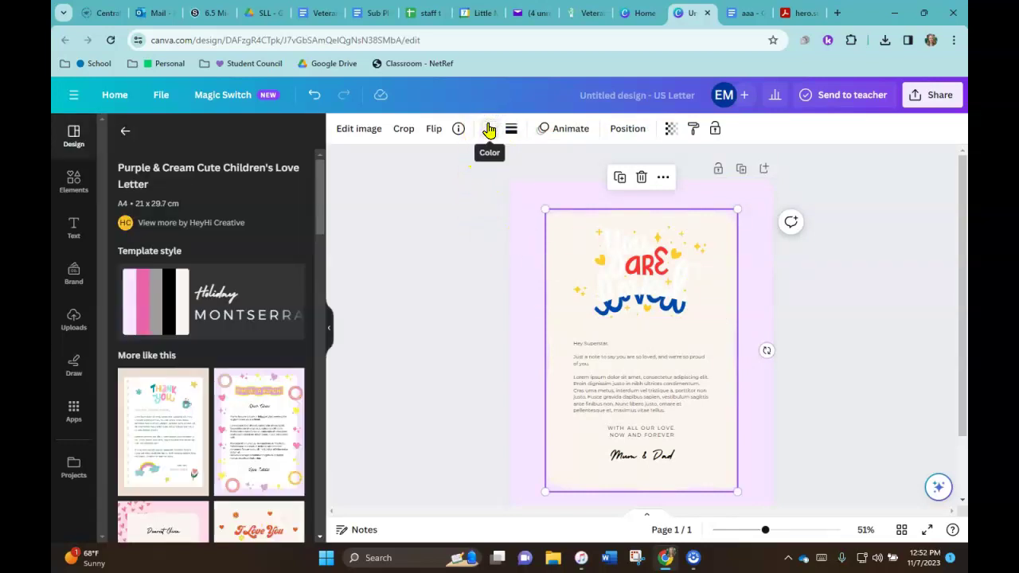
{"action": "left_click", "coordinate": [488, 129]}
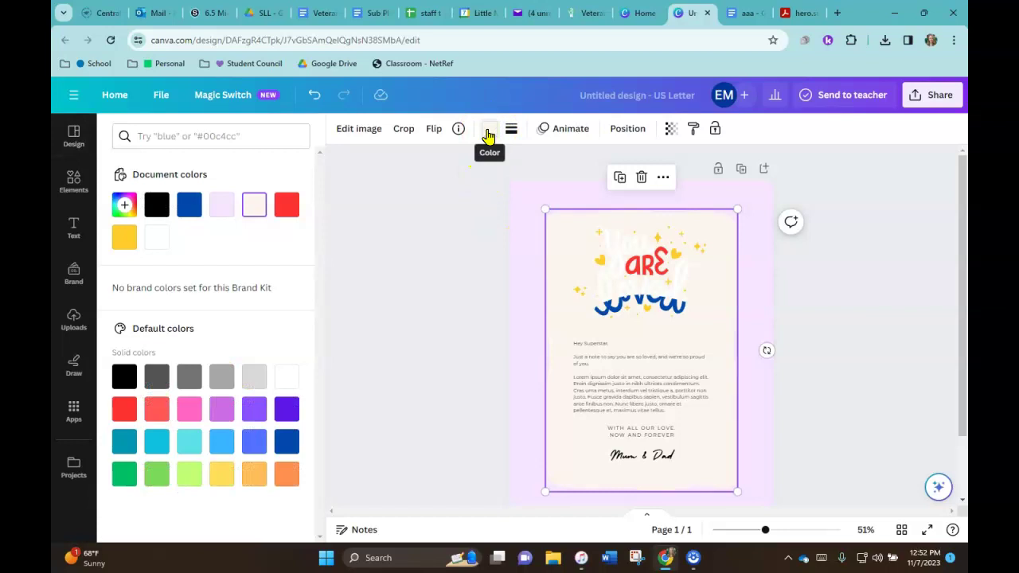
{"action": "left_click", "coordinate": [223, 378]}
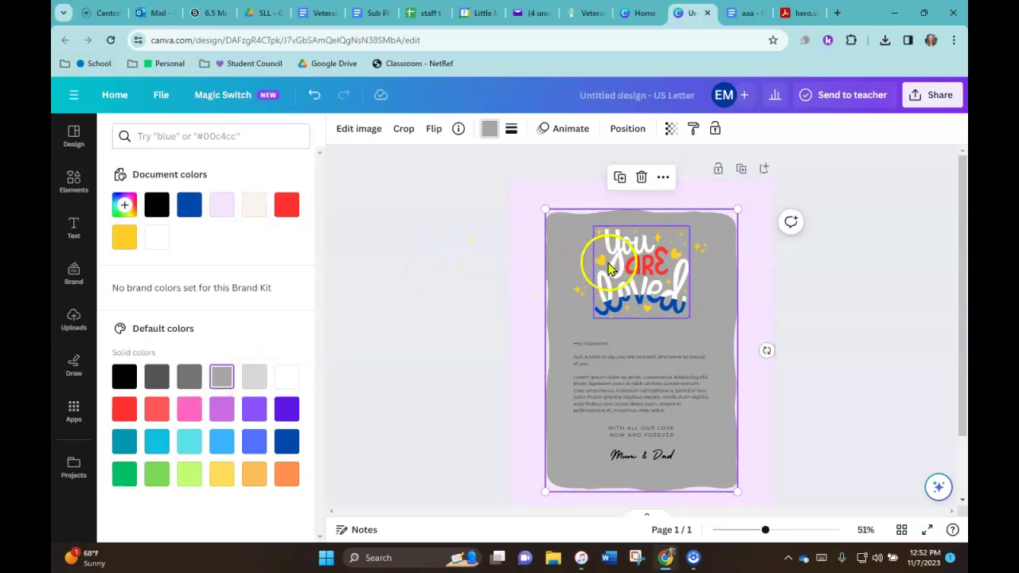
- Shift the 'You ARE loved' heading graphic slightly left into place at the top of the sheet
{"action": "left_click", "coordinate": [579, 291]}
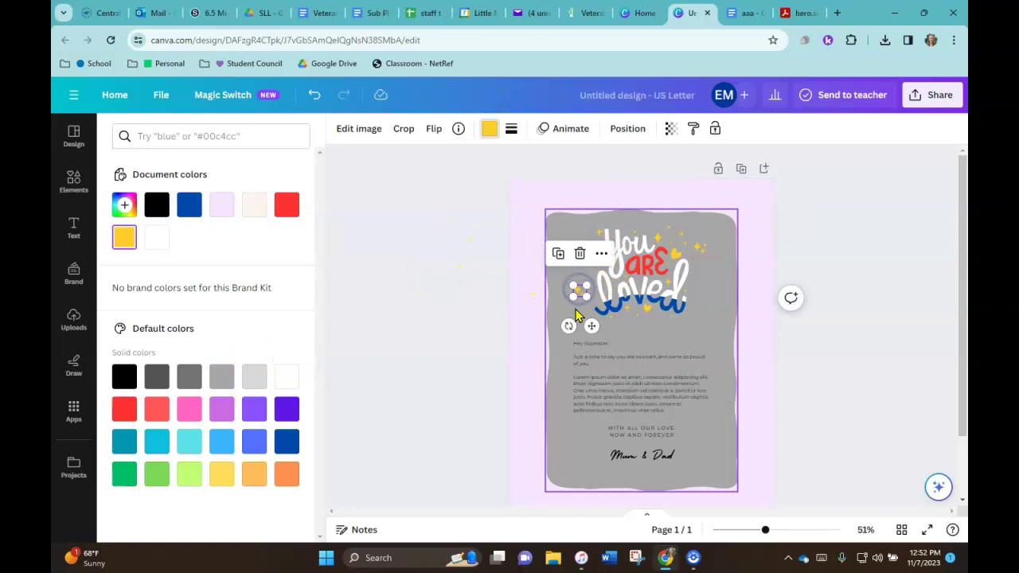
{"action": "left_click", "coordinate": [675, 255]}
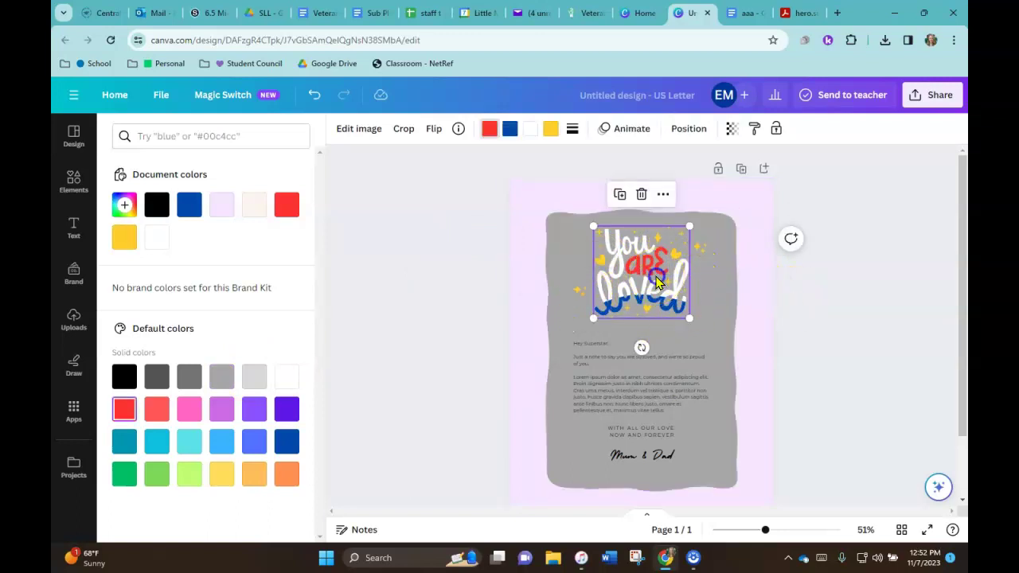
{"action": "mouse_move", "coordinate": [655, 274]}
{"action": "left_mouse_down"}
{"action": "mouse_move", "coordinate": [635, 278]}
{"action": "mouse_move", "coordinate": [652, 274]}
{"action": "left_mouse_up"}
{"action": "left_click", "coordinate": [851, 324]}
{"action": "left_click", "coordinate": [614, 251]}
{"action": "left_click", "coordinate": [577, 291]}
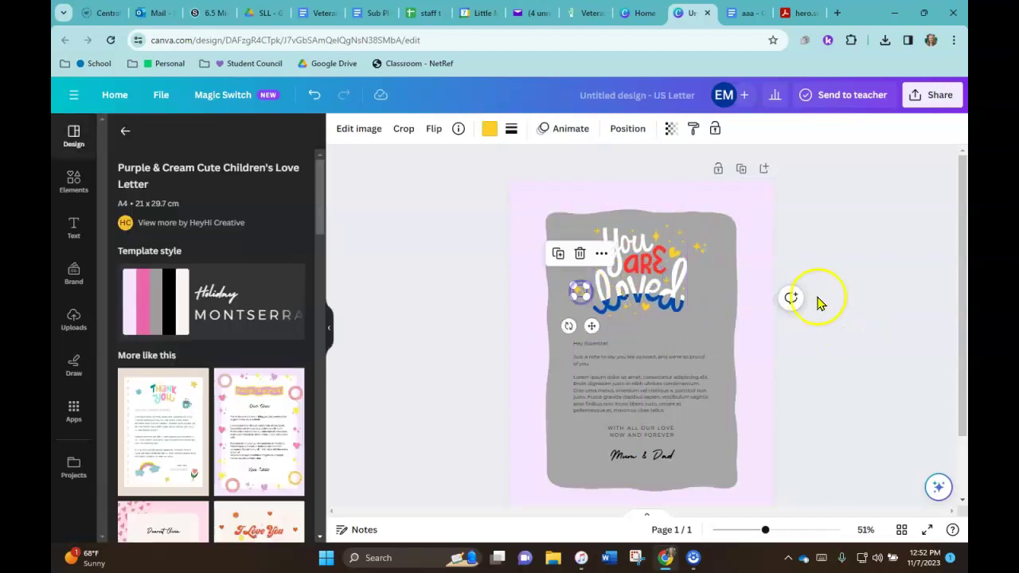
- Search Elements for 'america' and browse all the Graphics results
{"action": "left_click", "coordinate": [869, 282]}
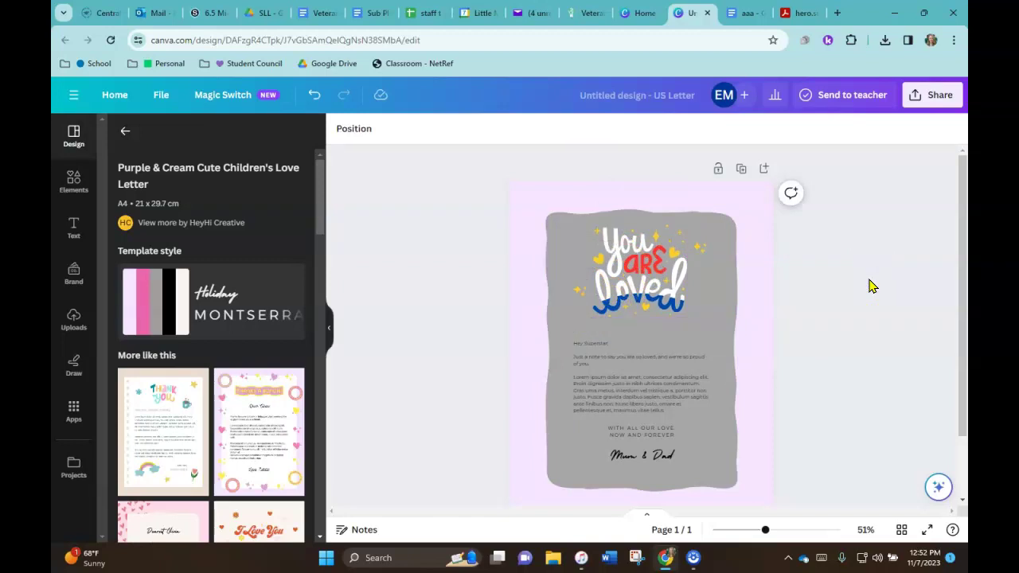
{"action": "left_click", "coordinate": [73, 181]}
{"action": "left_click", "coordinate": [213, 137]}
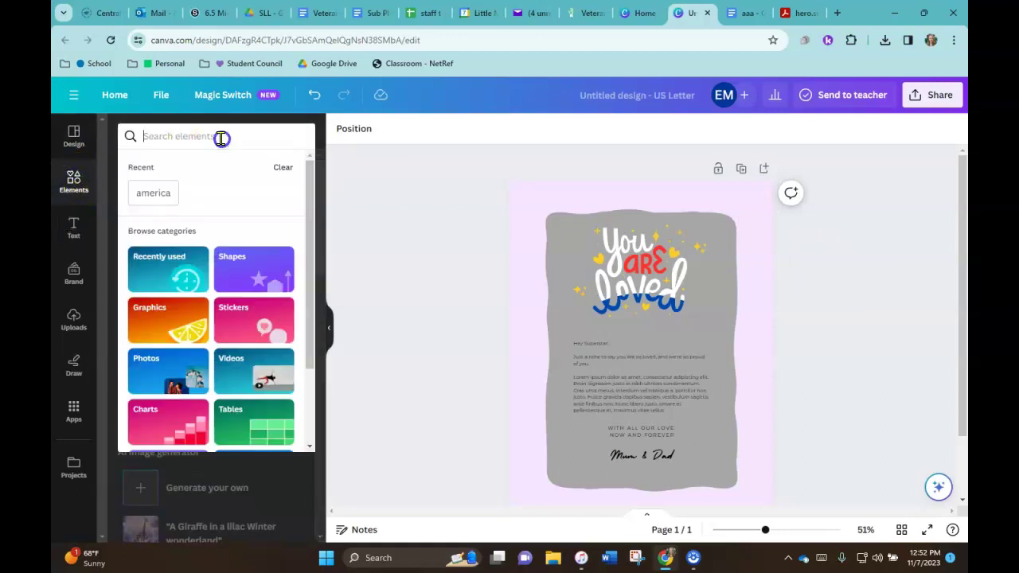
{"action": "type", "text": "america"}
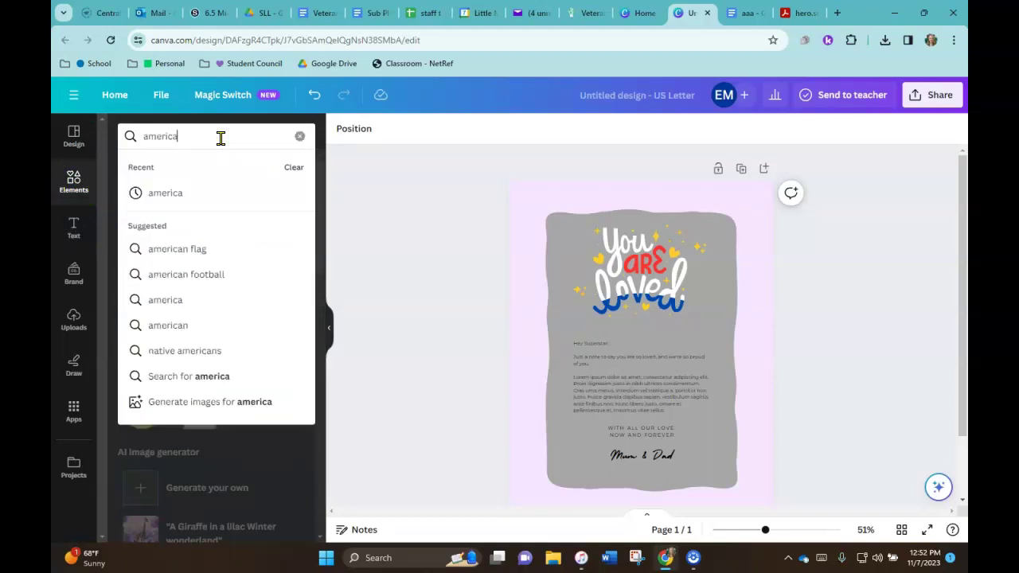
{"action": "key", "text": "Return"}
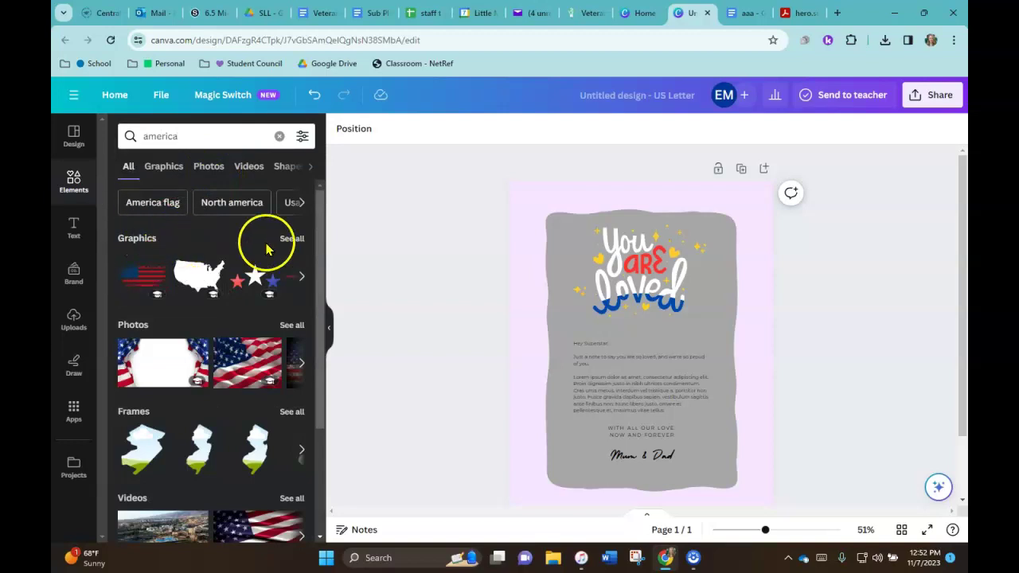
{"action": "left_click", "coordinate": [293, 238]}
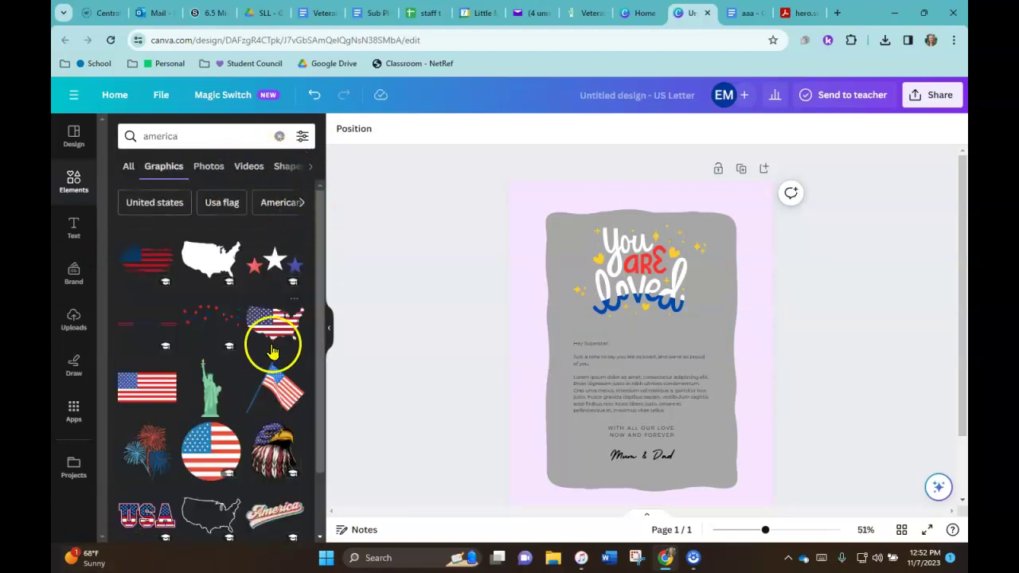
{"action": "mouse_move", "coordinate": [103, 557]}
{"action": "scroll", "coordinate": [278, 366], "scroll_direction": "down", "scroll_amount": 5}
{"action": "scroll", "coordinate": [282, 366], "scroll_direction": "down", "scroll_amount": 5}
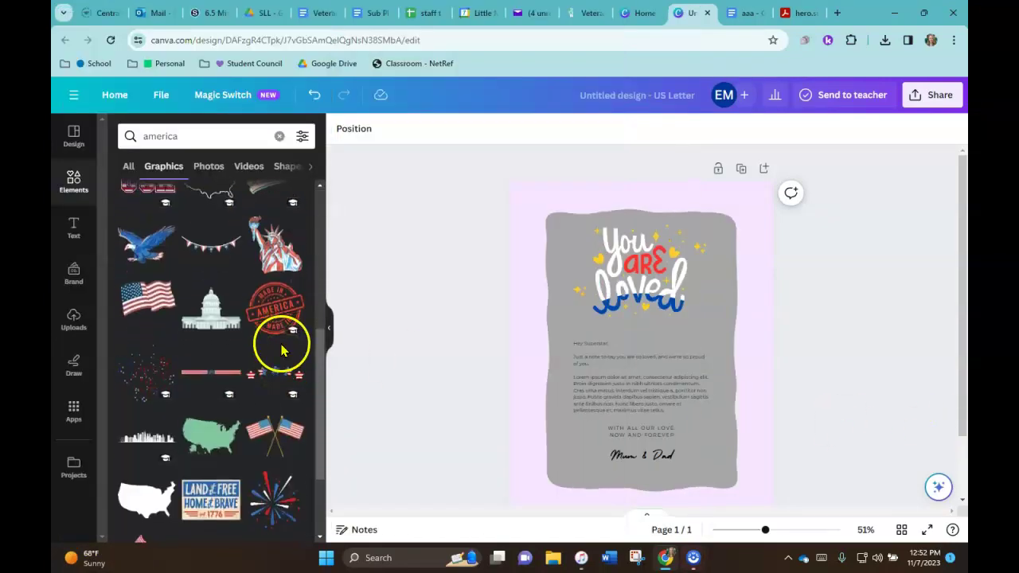
{"action": "scroll", "coordinate": [281, 350], "scroll_direction": "up", "scroll_amount": 2}
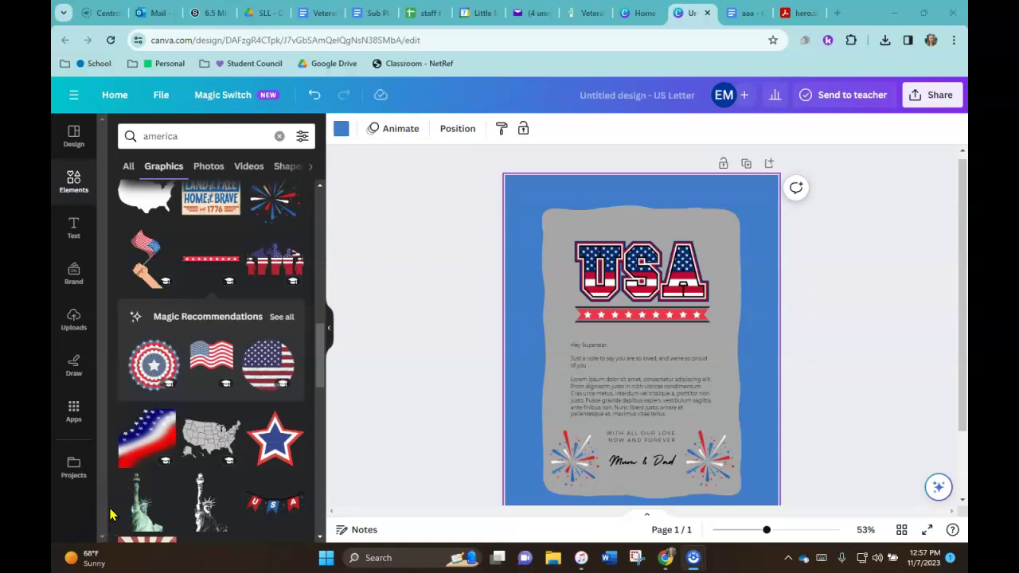
{"action": "left_click", "coordinate": [663, 280]}
- Zoom to 97% and add 'Veteran,' after 'Dear' in the greeting
{"action": "left_click", "coordinate": [599, 353]}
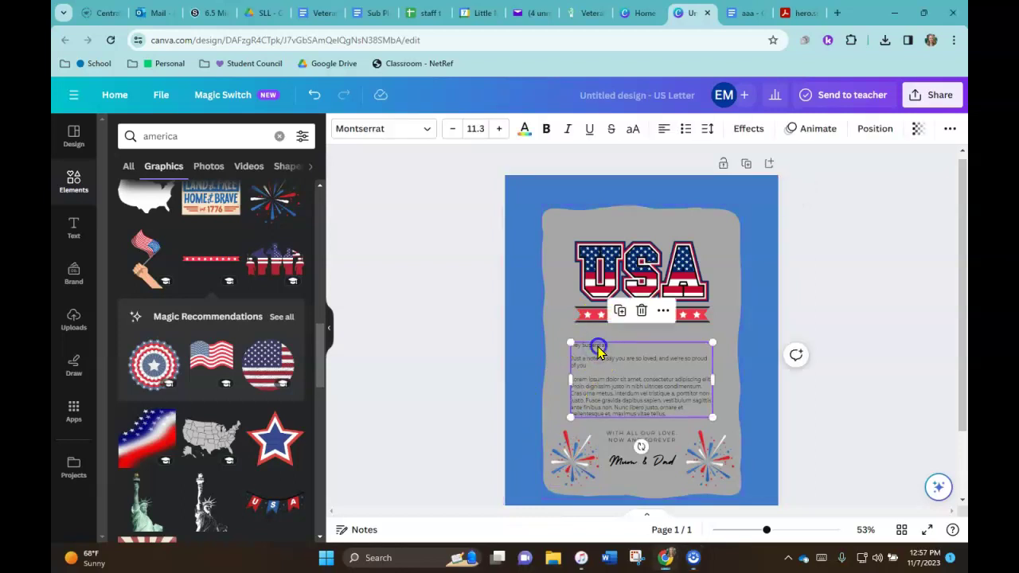
{"action": "left_click", "coordinate": [599, 346]}
{"action": "left_click", "coordinate": [607, 344]}
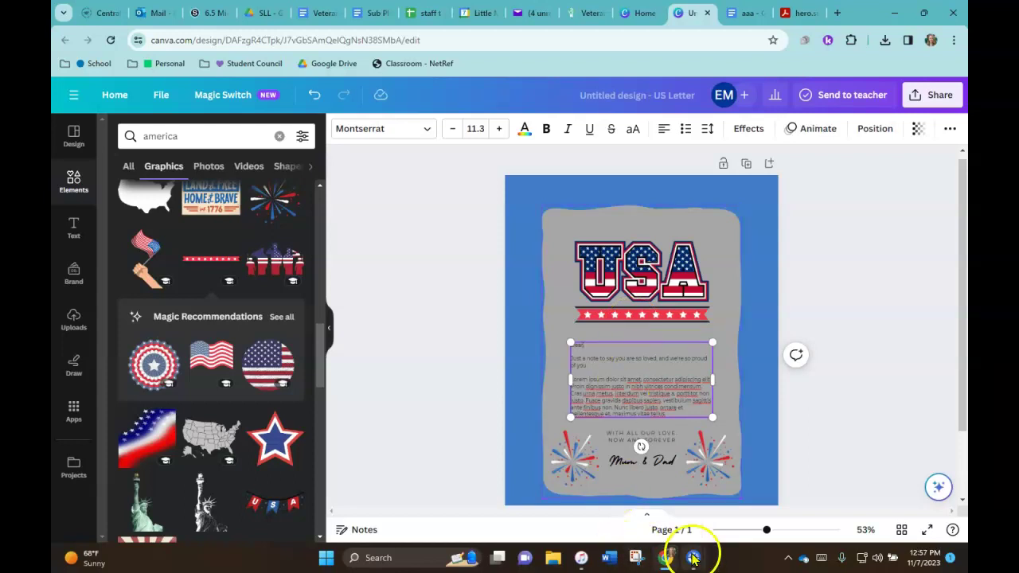
{"action": "mouse_move", "coordinate": [693, 559]}
{"action": "left_click_drag", "start_coordinate": [773, 531], "coordinate": [785, 532]}
{"action": "left_click", "coordinate": [552, 368]}
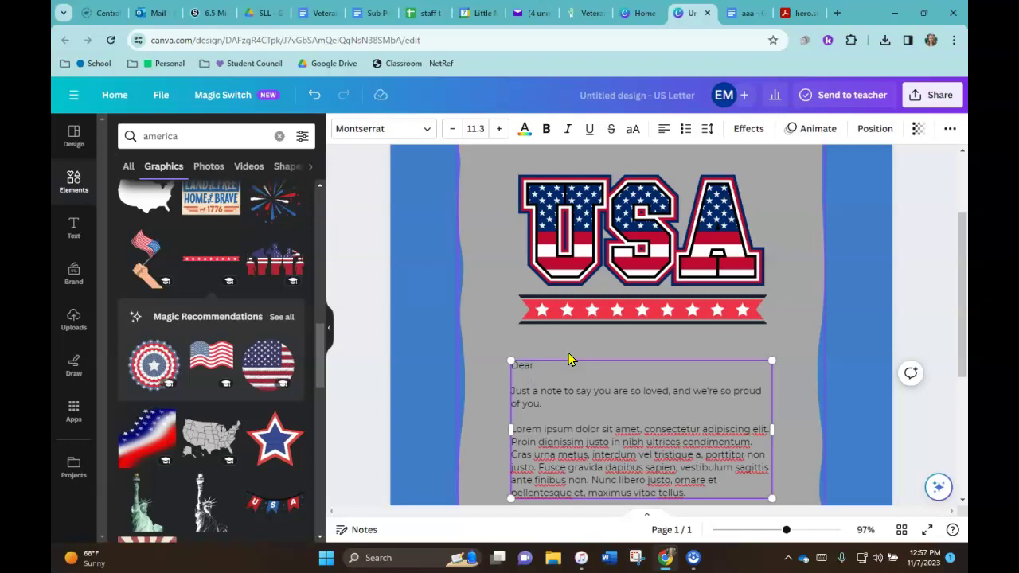
{"action": "type", "text": "Veteran,"}
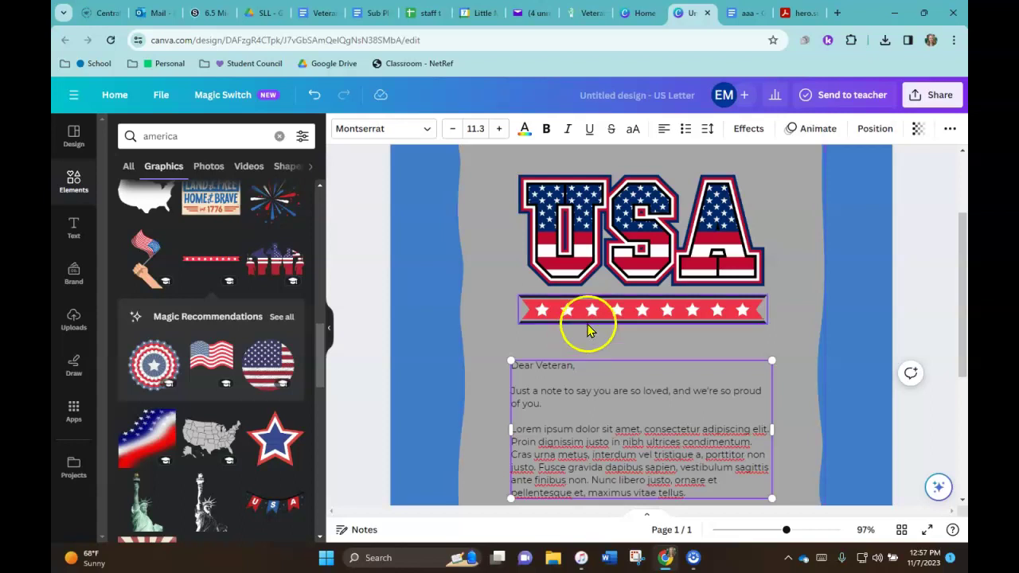
{"action": "left_click", "coordinate": [558, 363]}
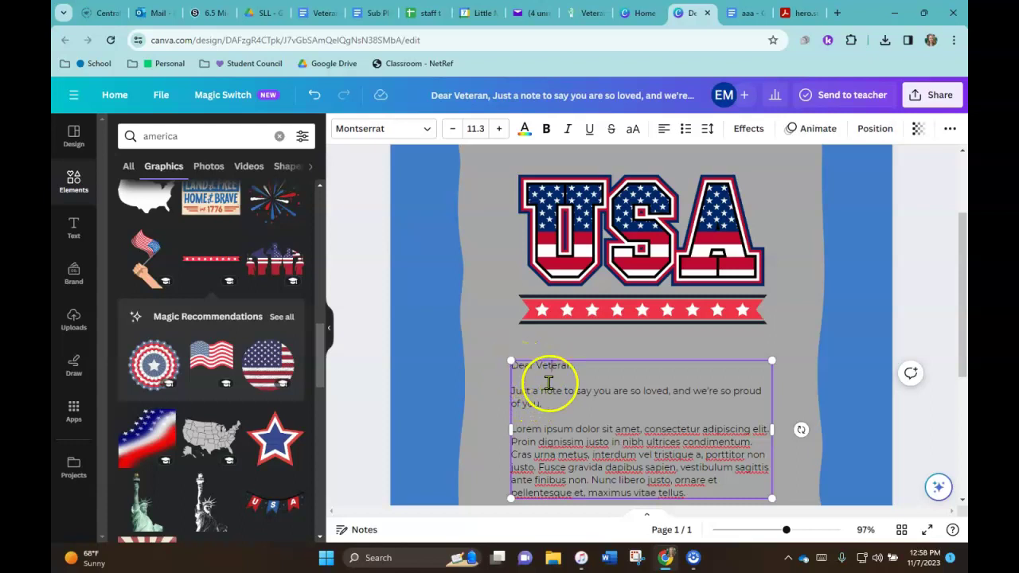
- Check the 'Dear Veteran,' line, then bring up the Google Images results for 'veteran's day letter'
{"action": "left_click", "coordinate": [539, 362]}
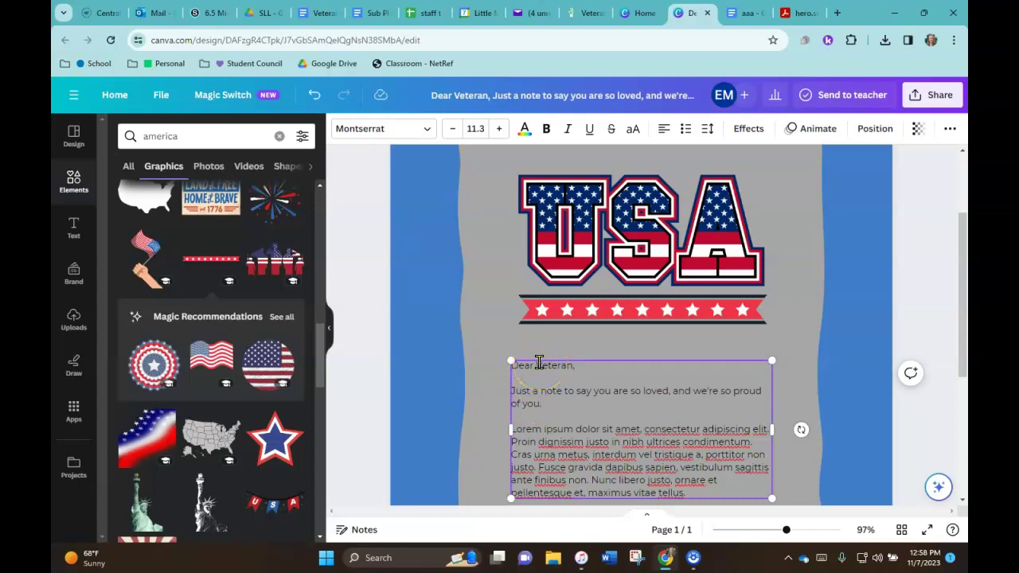
{"action": "left_click", "coordinate": [573, 362]}
{"action": "left_click", "coordinate": [574, 362]}
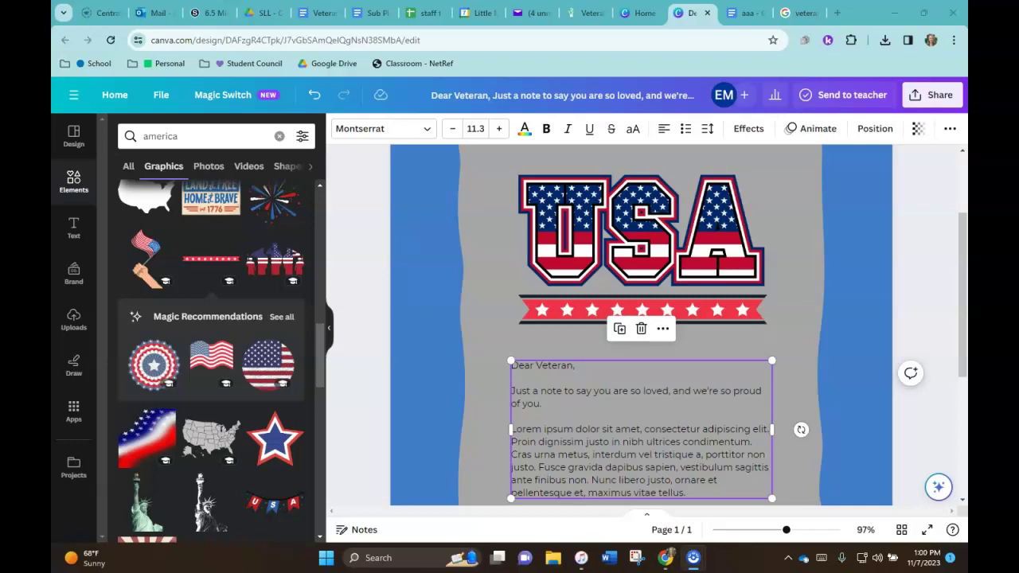
{"action": "left_click", "coordinate": [799, 13]}
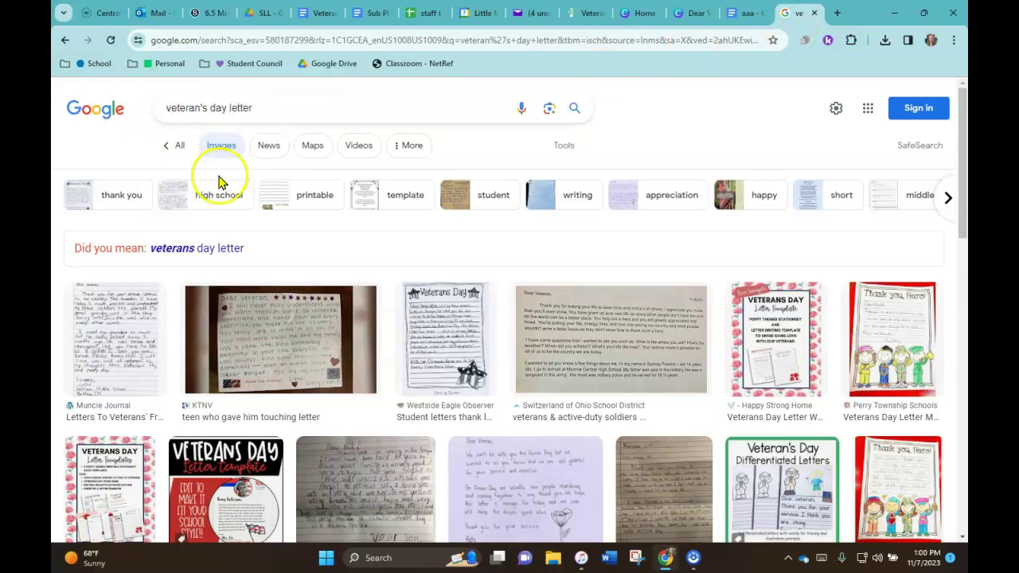
- Preview the Muncie Journal example, then KTNV's handwritten Dear Veteran letter
{"action": "left_click", "coordinate": [141, 330]}
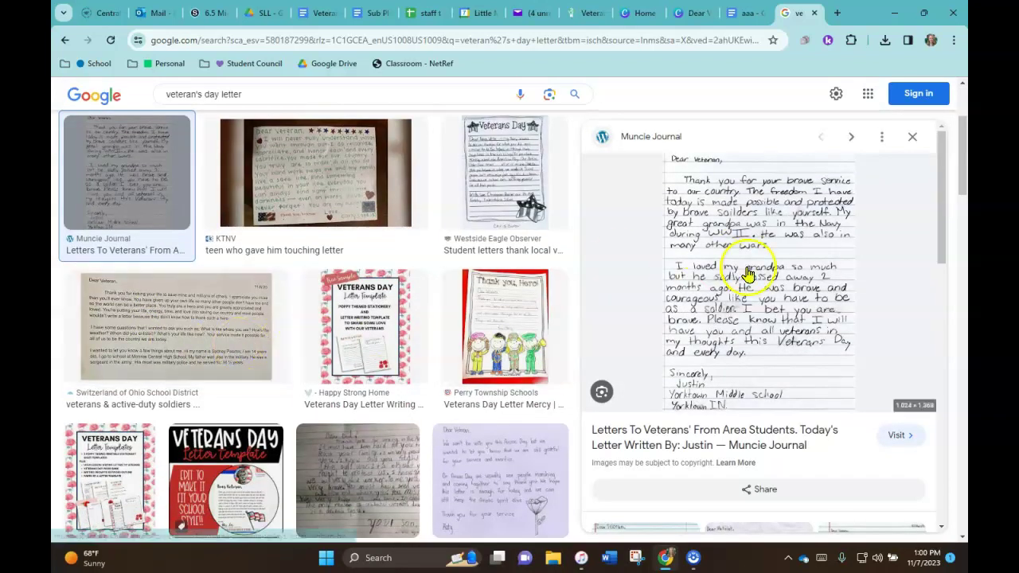
{"action": "left_click", "coordinate": [772, 308]}
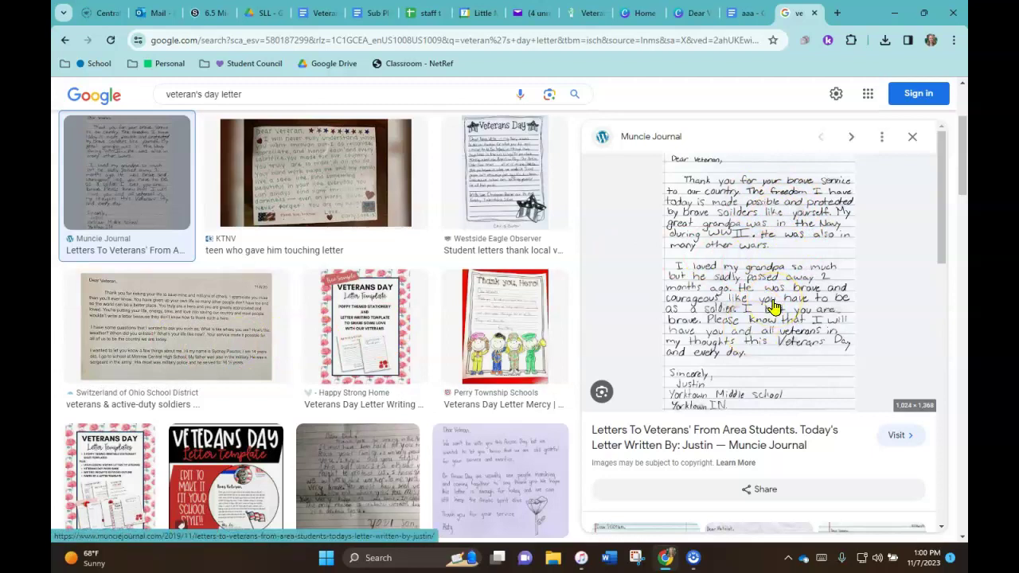
{"action": "left_click", "coordinate": [358, 183]}
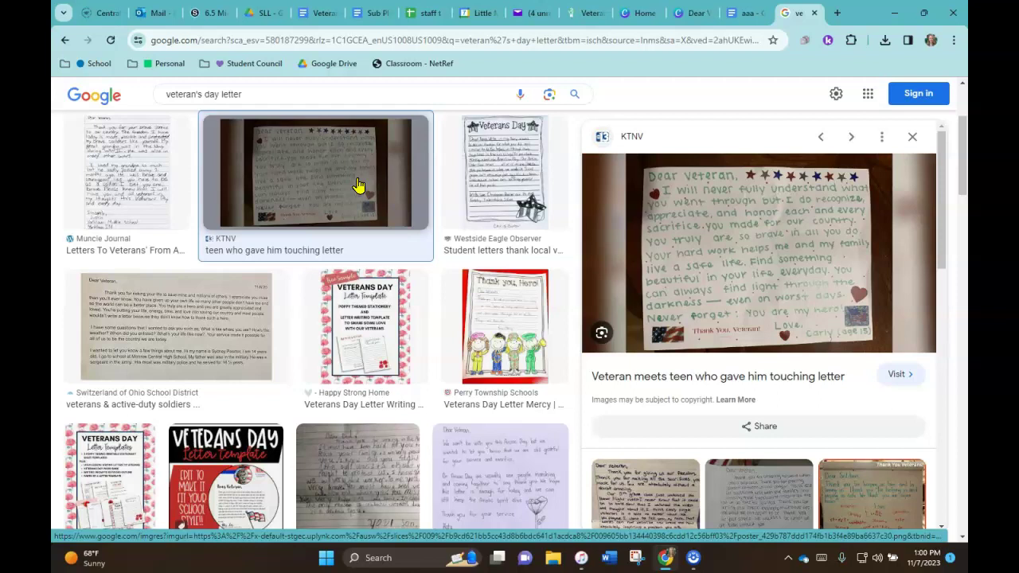
{"action": "left_click", "coordinate": [377, 158]}
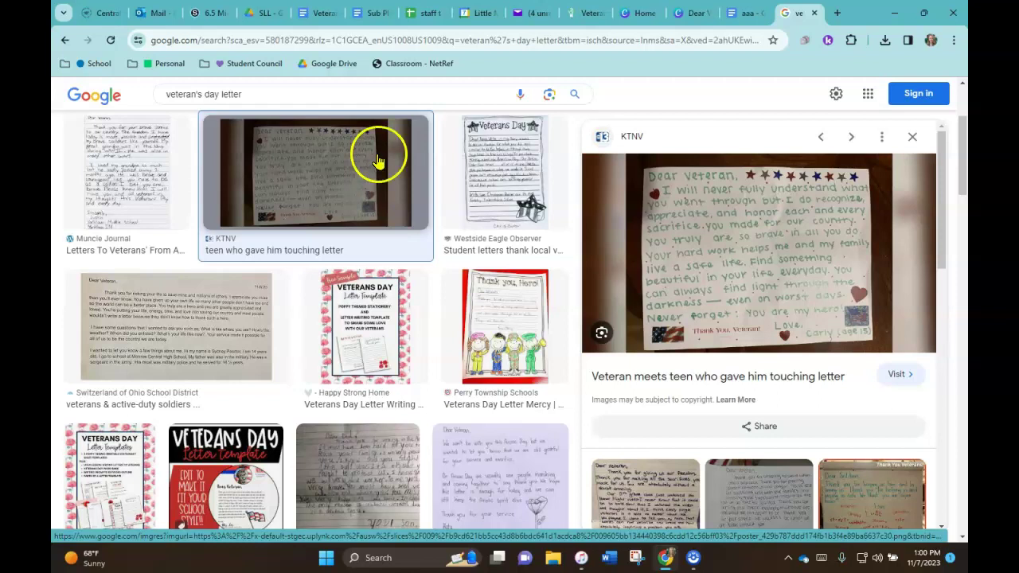
- Return to the Canva letter and select the body text and the 'WITH ALL OUR LOVE' line
{"action": "left_click", "coordinate": [693, 12]}
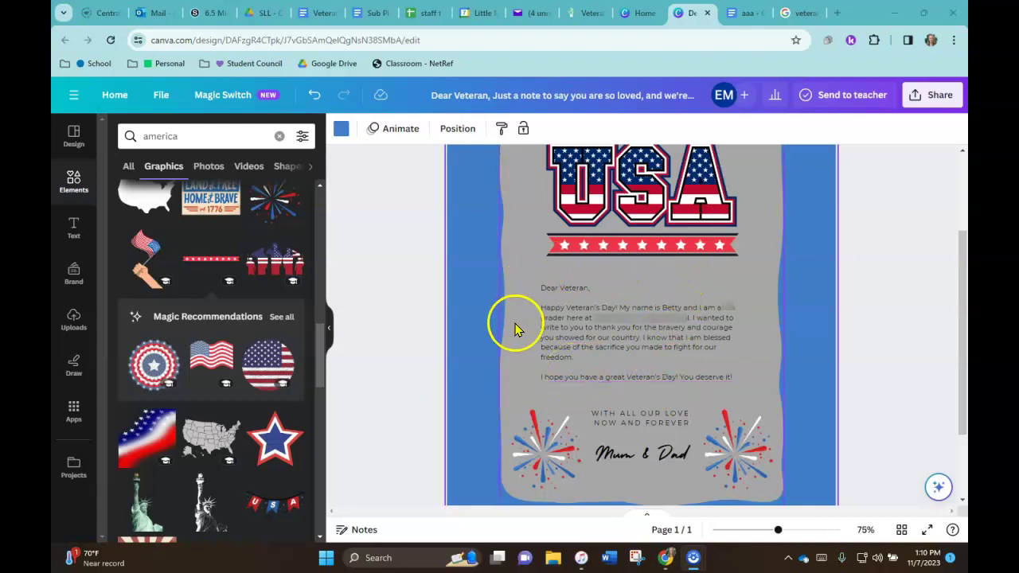
{"action": "left_click", "coordinate": [645, 304]}
{"action": "left_click", "coordinate": [614, 325]}
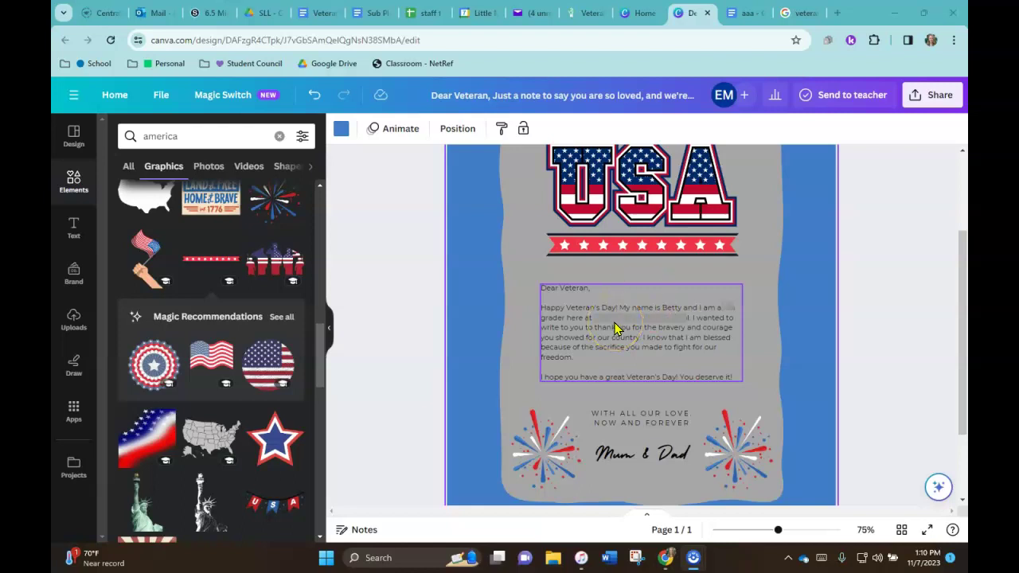
{"action": "left_click", "coordinate": [668, 364]}
{"action": "left_click", "coordinate": [643, 420]}
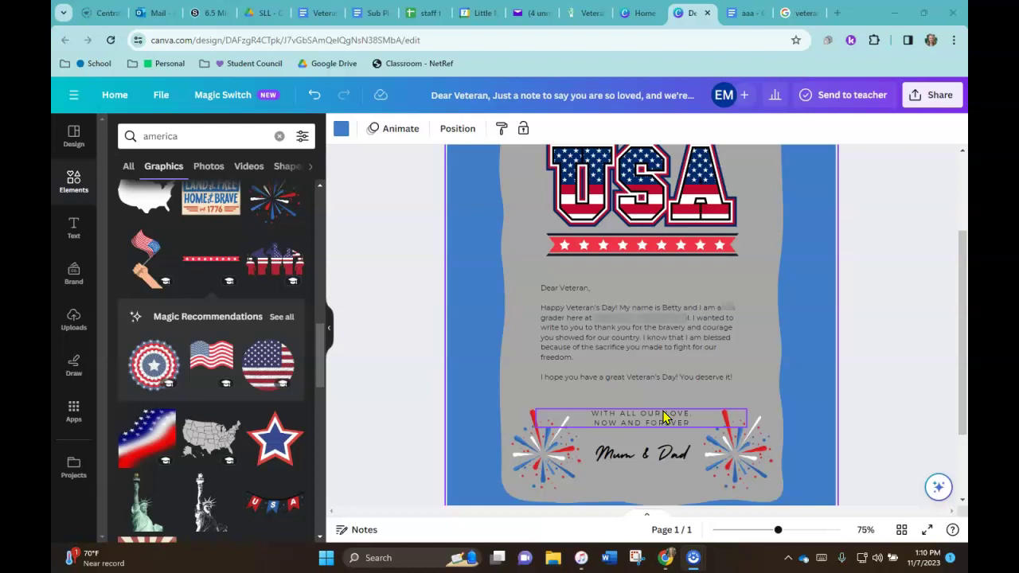
- Delete the 'WITH ALL OUR LOVE NOW AND FOREVER' line
{"action": "left_click", "coordinate": [643, 416]}
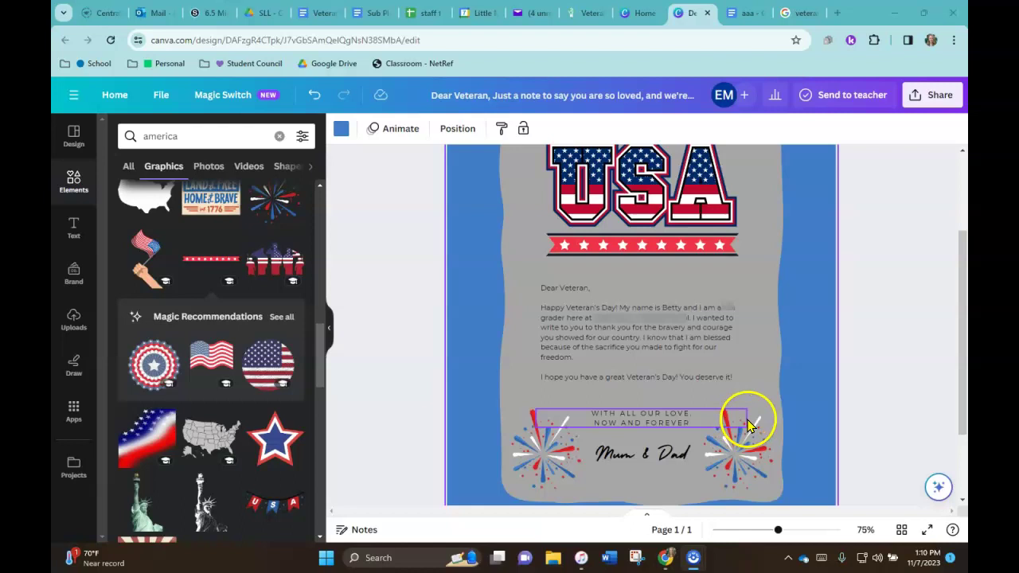
{"action": "left_click", "coordinate": [670, 424]}
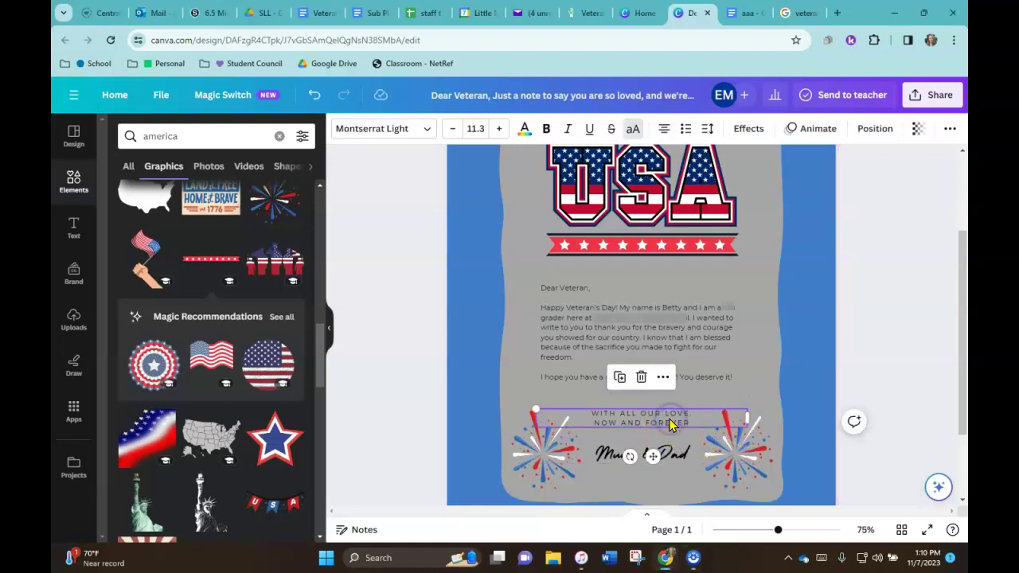
{"action": "key", "text": "Delete"}
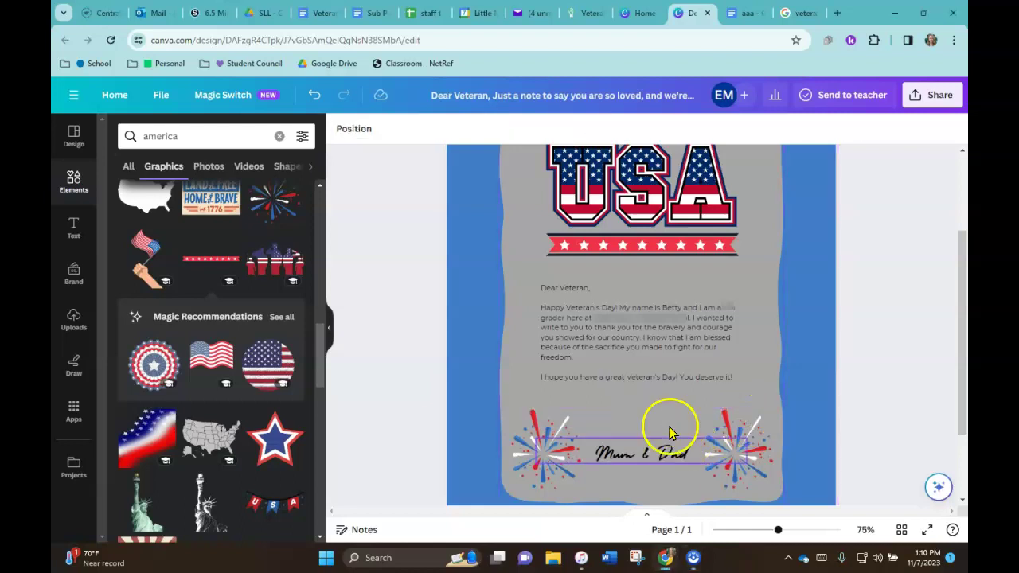
- Replace the 'Mum & Dad' sign-off with 'Betty' in script between the fireworks
{"action": "left_click", "coordinate": [671, 451]}
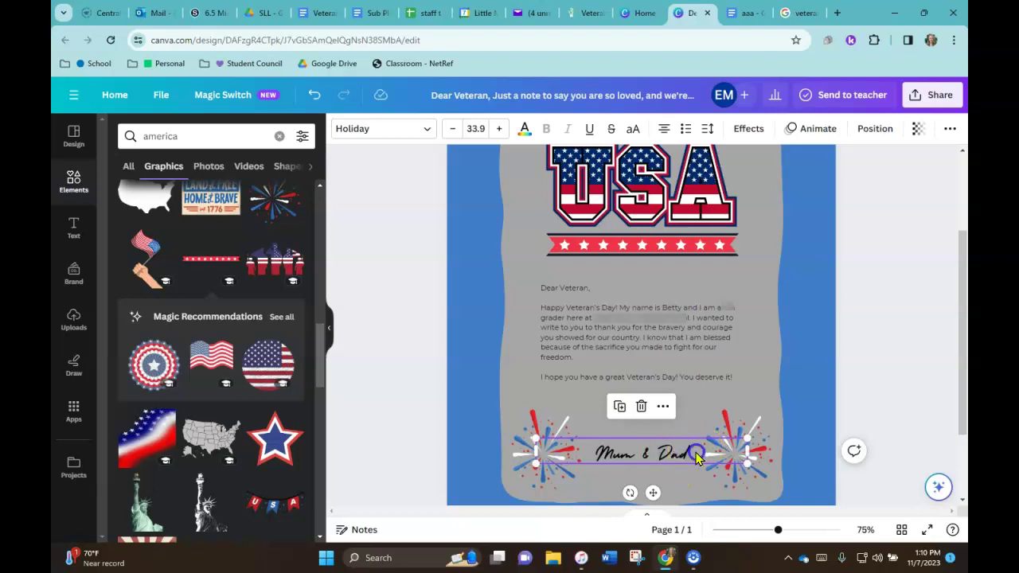
{"action": "left_click", "coordinate": [681, 454]}
{"action": "key", "text": "Delete"}
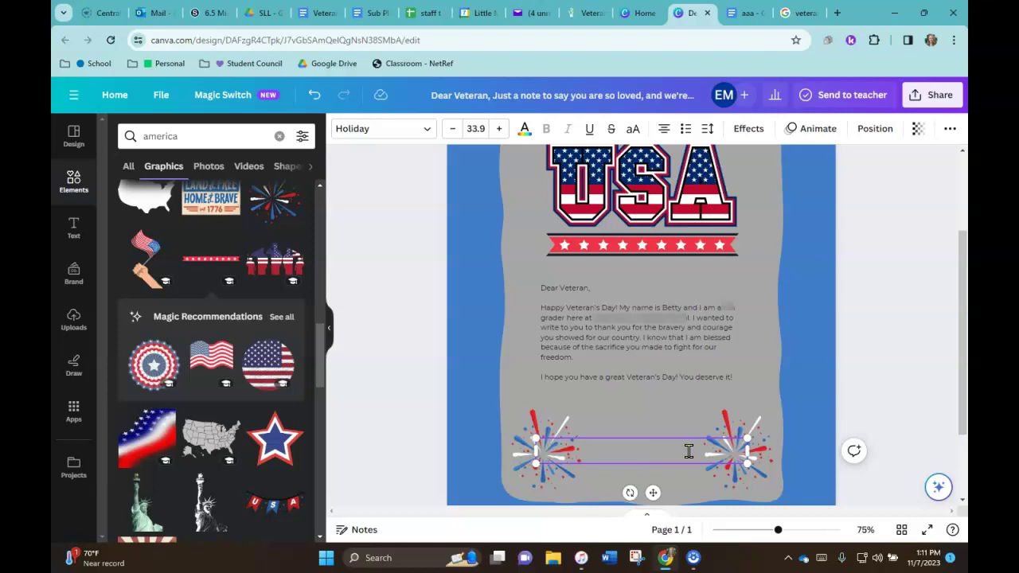
{"action": "type", "text": "Betty"}
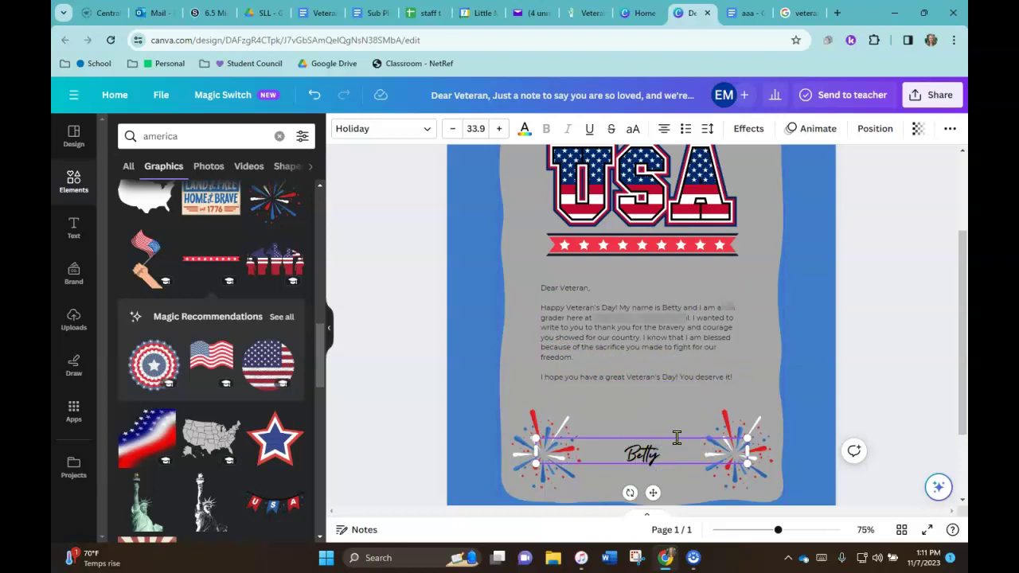
{"action": "left_click", "coordinate": [894, 353]}
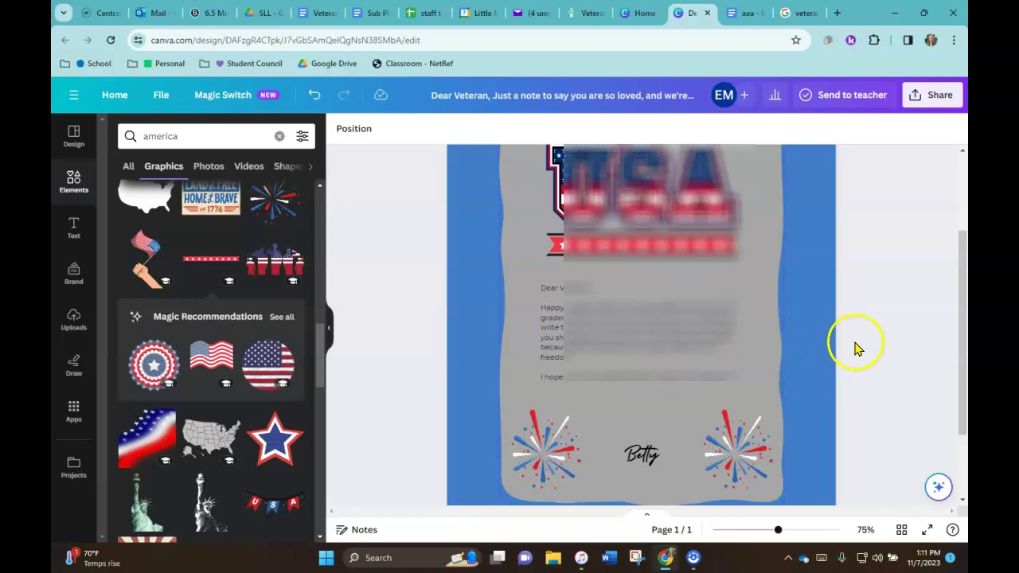
- Zoom to 59% and raise the letter body font size to 15.3
{"action": "scroll", "coordinate": [858, 350], "scroll_direction": "down", "scroll_amount": 2}
{"action": "scroll", "coordinate": [860, 359], "scroll_direction": "down", "scroll_amount": 1}
{"action": "scroll", "coordinate": [859, 359], "scroll_direction": "up", "scroll_amount": 3}
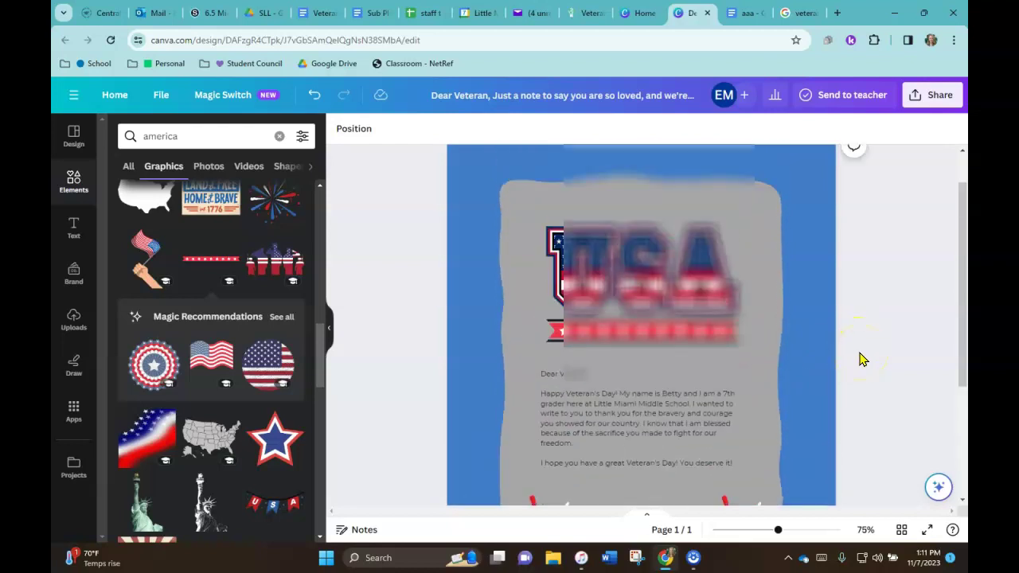
{"action": "scroll", "coordinate": [860, 359], "scroll_direction": "down", "scroll_amount": 2}
{"action": "left_click_drag", "start_coordinate": [777, 530], "coordinate": [770, 531]}
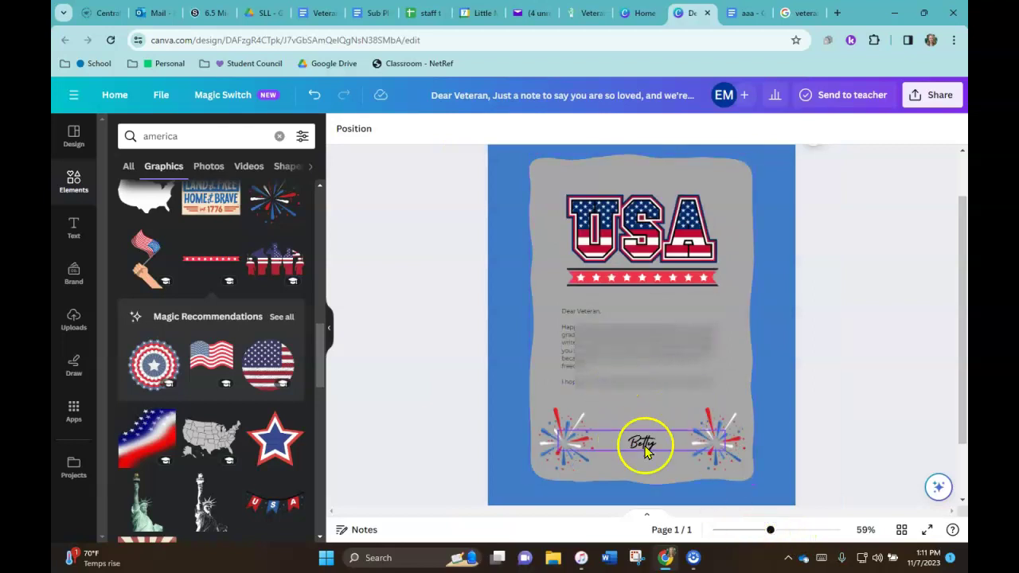
{"action": "left_click", "coordinate": [665, 333]}
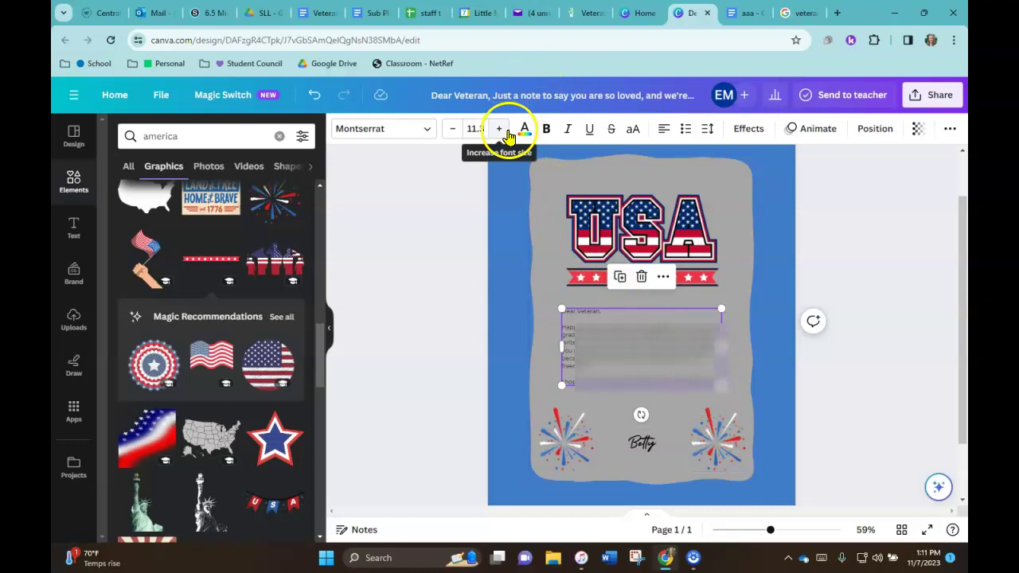
{"action": "left_click", "coordinate": [504, 129]}
{"action": "left_click", "coordinate": [507, 133]}
{"action": "left_click", "coordinate": [506, 132]}
{"action": "left_click", "coordinate": [506, 132]}
- Nudge the body text, USA graphic and star banner upward with Shift+Up
{"action": "left_click_drag", "start_coordinate": [655, 369], "coordinate": [660, 312]}
{"action": "left_click", "coordinate": [659, 311]}
{"action": "left_click", "coordinate": [660, 309]}
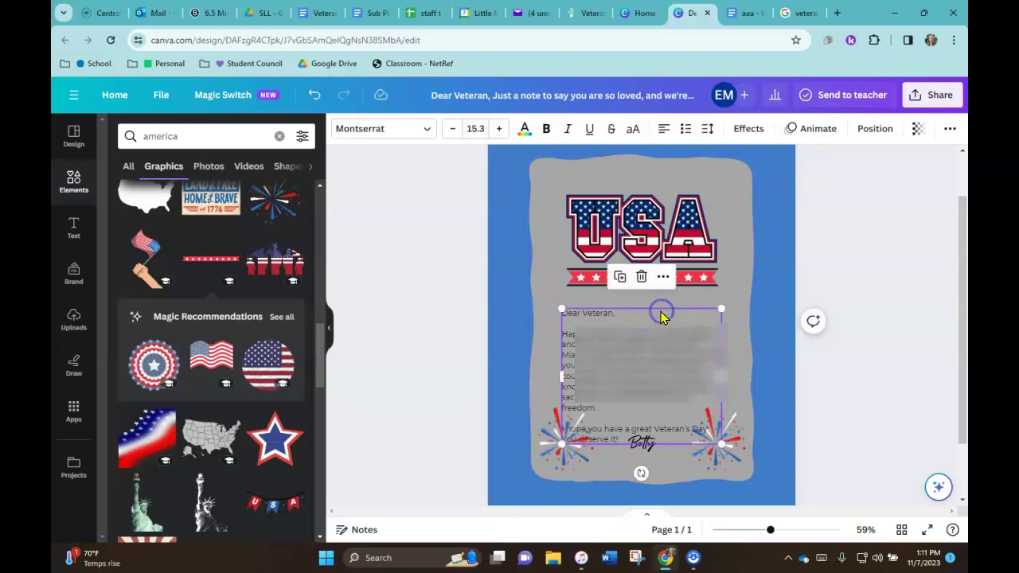
{"action": "key", "text": "shift+Up"}
{"action": "key", "text": "shift+Up"}
{"action": "key", "text": "shift+Up"}
{"action": "key", "text": "shift+Up"}
{"action": "key", "text": "shift+Up"}
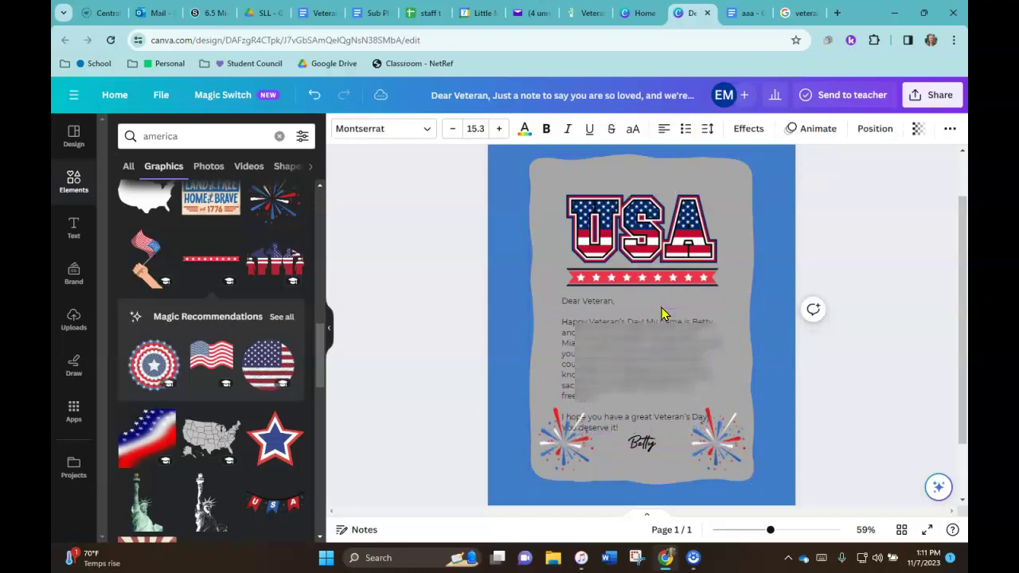
{"action": "left_click_drag", "start_coordinate": [653, 230], "coordinate": [647, 222]}
{"action": "key", "text": "shift+Up"}
{"action": "key", "text": "shift+Up"}
{"action": "key", "text": "shift+Up"}
{"action": "key", "text": "shift+Up"}
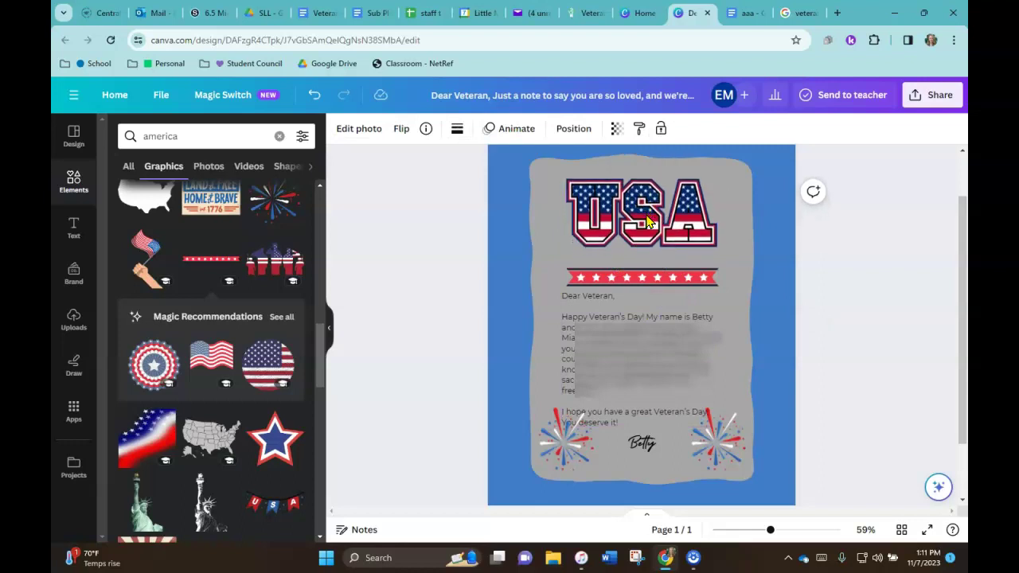
{"action": "left_click", "coordinate": [699, 277]}
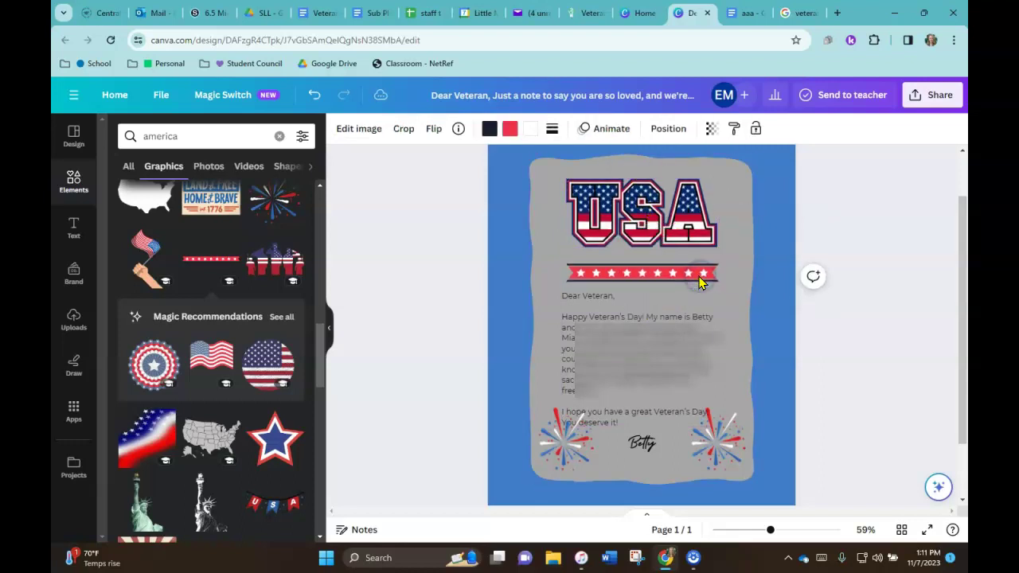
{"action": "key", "text": "shift+Up"}
{"action": "key", "text": "shift+Up"}
{"action": "key", "text": "shift+Up"}
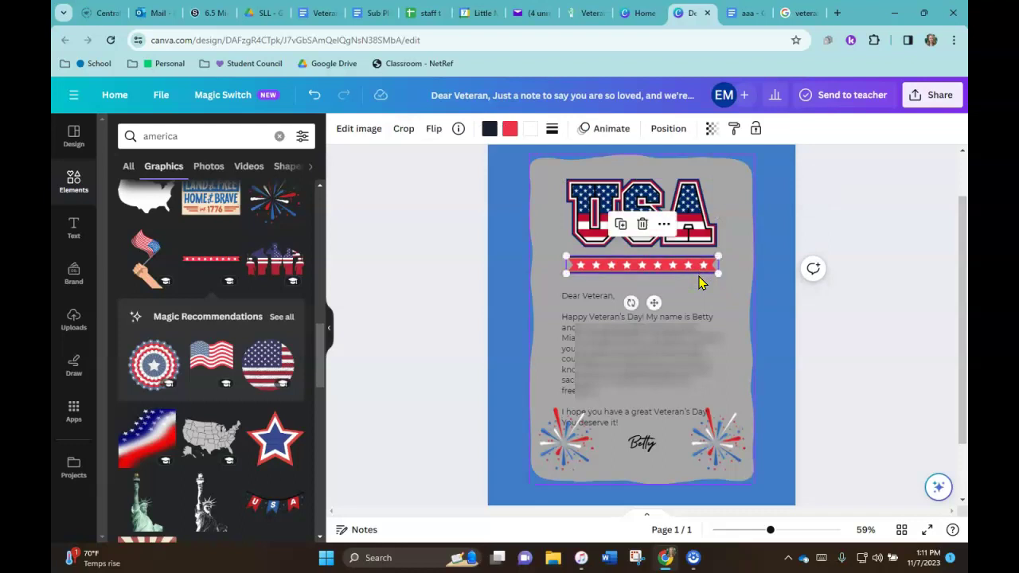
{"action": "left_click", "coordinate": [698, 279]}
{"action": "left_click", "coordinate": [666, 326]}
{"action": "left_click", "coordinate": [690, 337]}
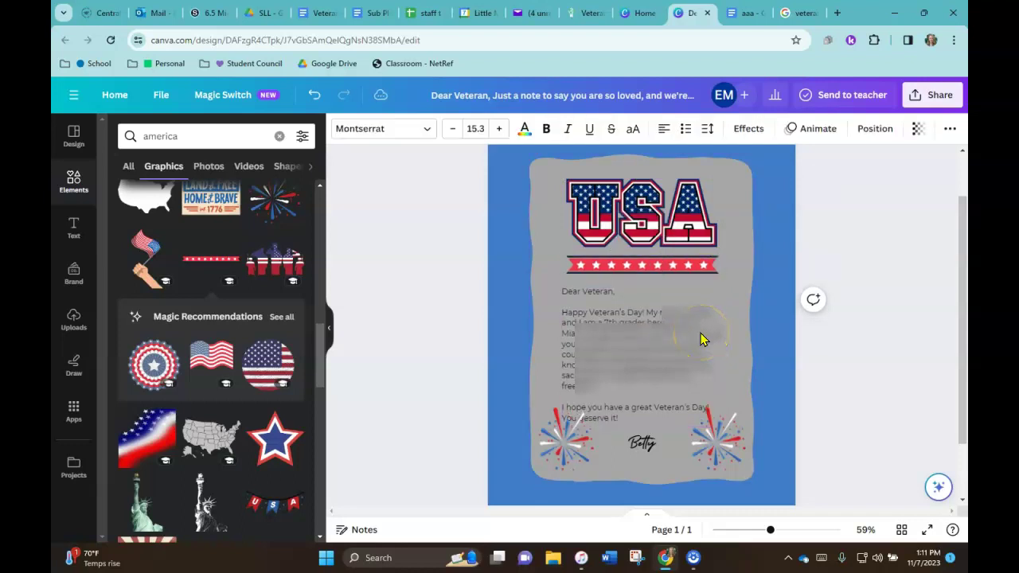
{"action": "key", "text": "shift+Up"}
{"action": "key", "text": "shift+Up"}
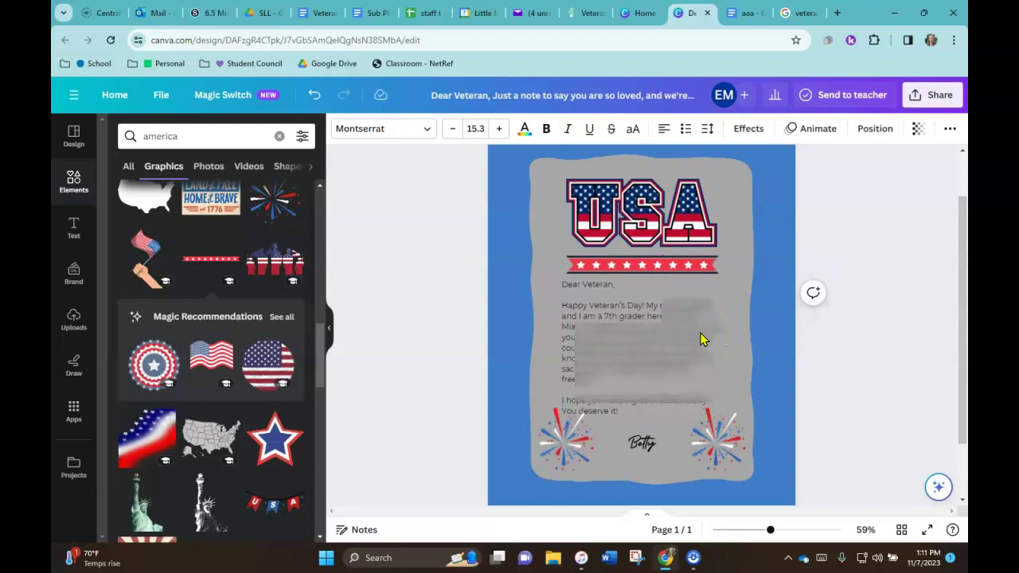
{"action": "left_click", "coordinate": [694, 345]}
- Change the Dear Veteran letter text from Montserrat to Roca One, then deselect everything
{"action": "left_click", "coordinate": [296, 187]}
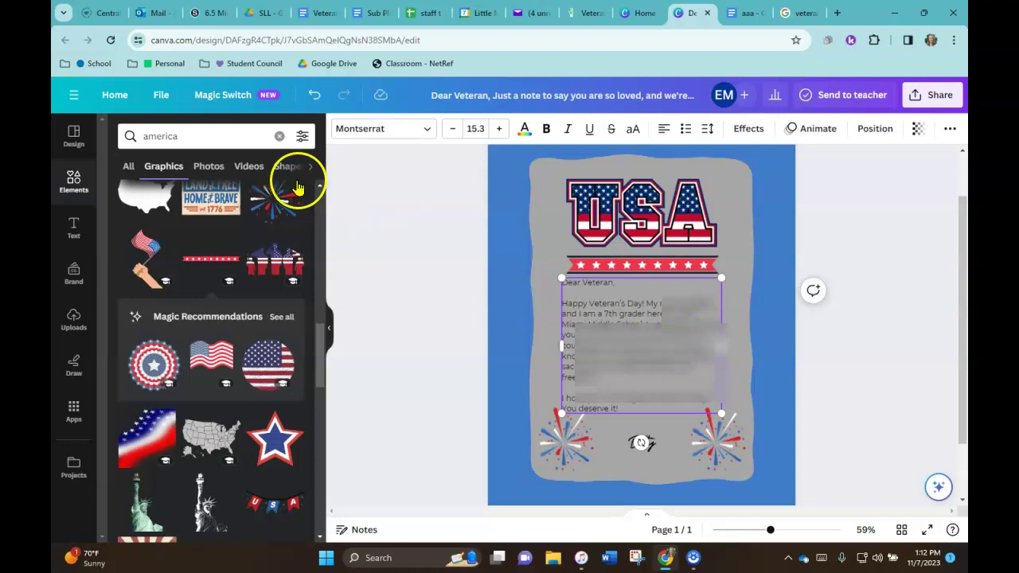
{"action": "left_click", "coordinate": [424, 130]}
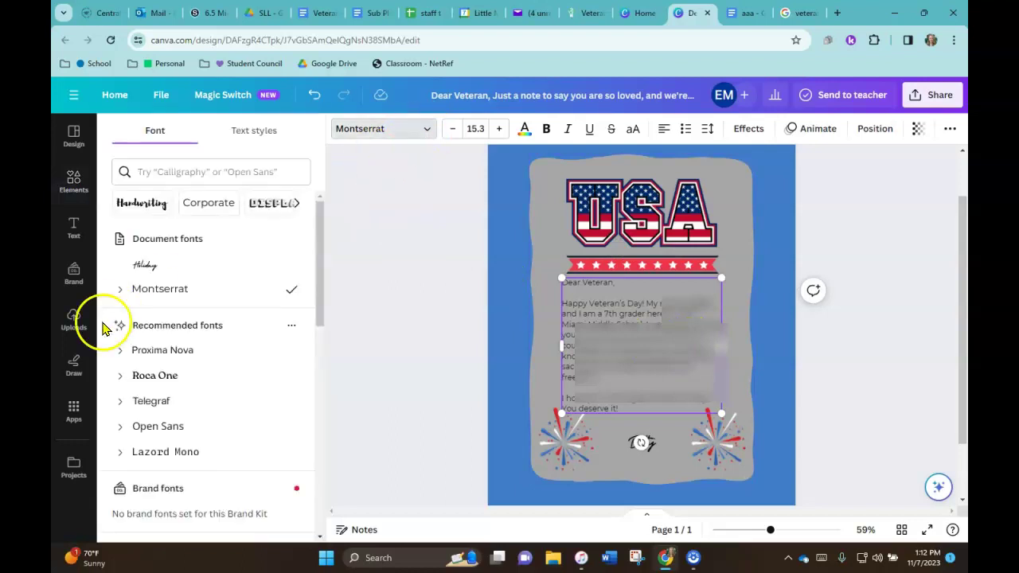
{"action": "left_click", "coordinate": [146, 380]}
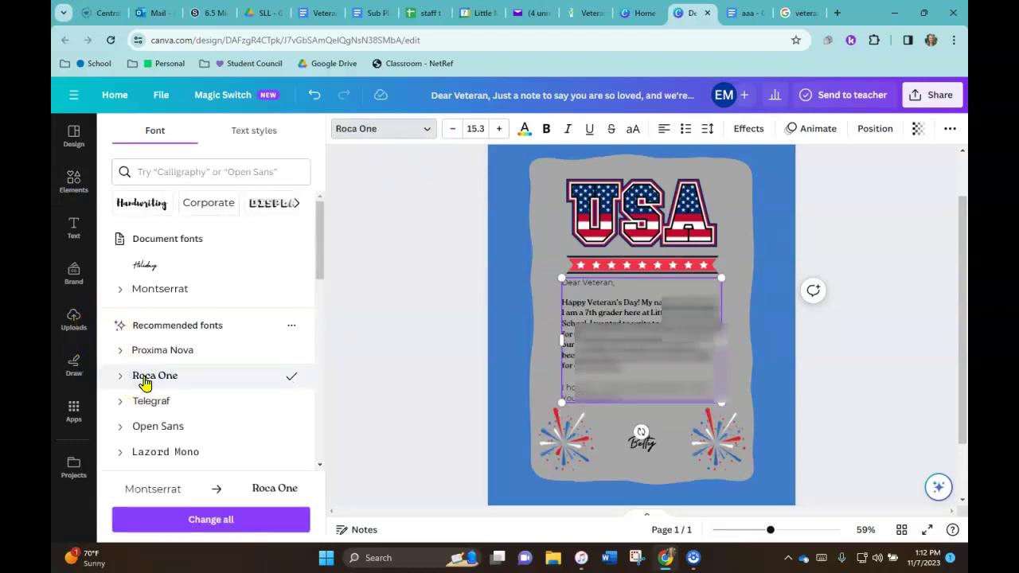
{"action": "left_click", "coordinate": [899, 444]}
{"action": "left_click", "coordinate": [606, 453]}
{"action": "left_click", "coordinate": [887, 432]}
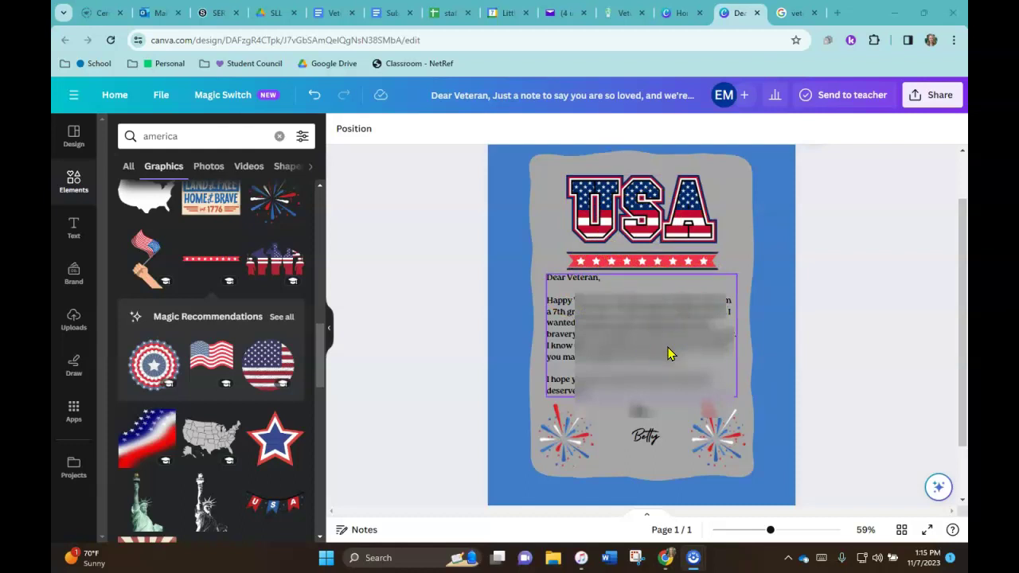
{"action": "left_click", "coordinate": [597, 321]}
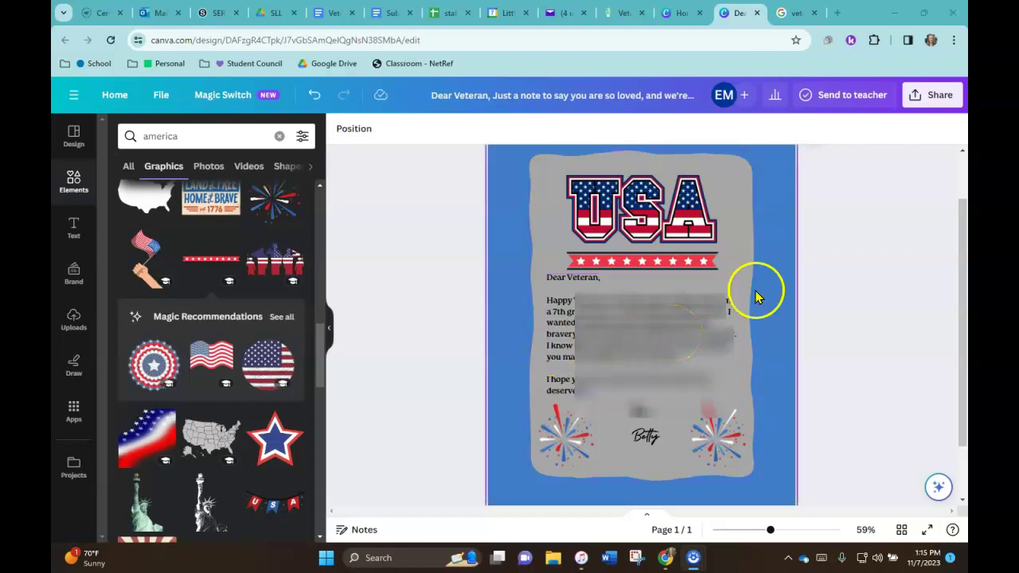
- Bring up the design's Share panel and its collaboration link access choices
{"action": "left_click", "coordinate": [929, 105]}
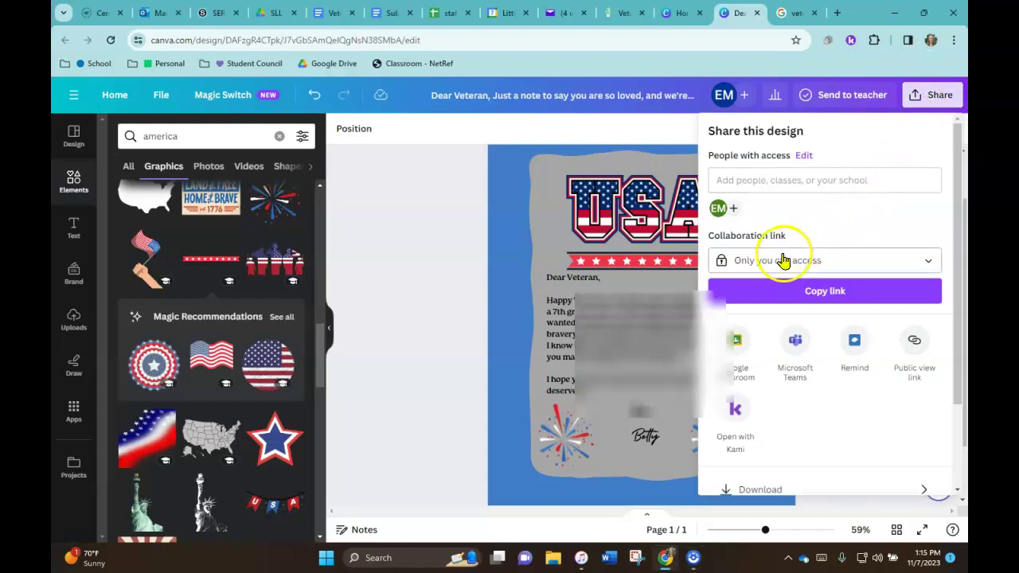
{"action": "left_click", "coordinate": [781, 268]}
{"action": "left_click", "coordinate": [781, 269]}
{"action": "left_click", "coordinate": [781, 268]}
{"action": "left_click", "coordinate": [781, 269]}
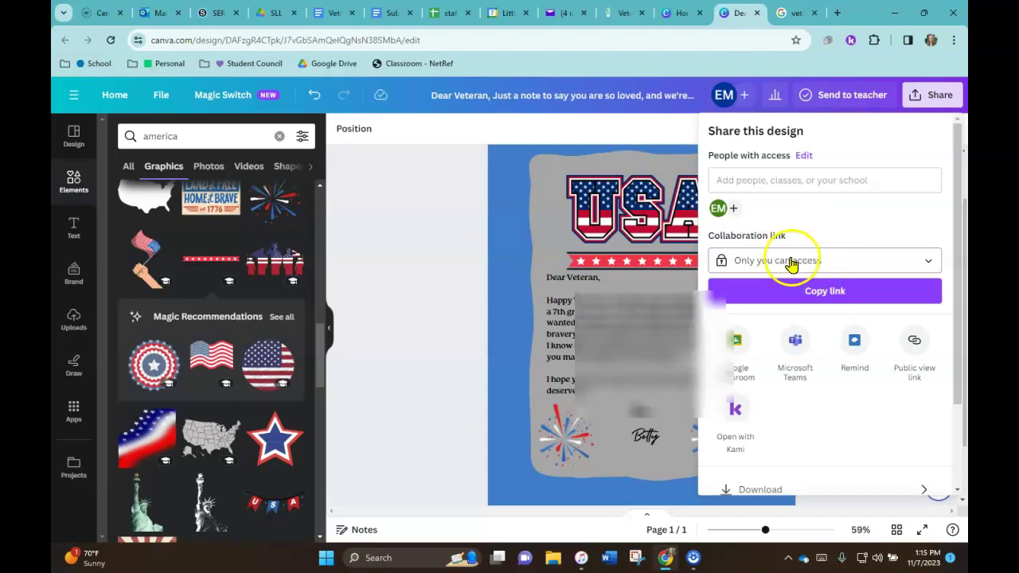
{"action": "left_click", "coordinate": [842, 268]}
{"action": "left_click", "coordinate": [846, 268]}
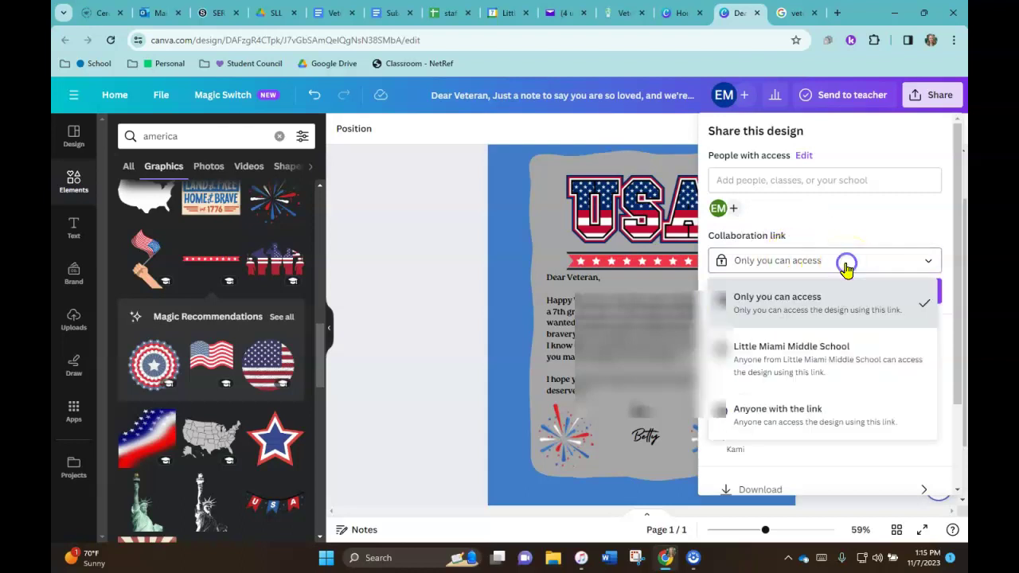
- Set link access to 'Anyone with the link' and copy the share link
{"action": "left_click", "coordinate": [815, 414]}
{"action": "left_click", "coordinate": [814, 426]}
{"action": "left_click", "coordinate": [811, 426]}
{"action": "left_click", "coordinate": [809, 426]}
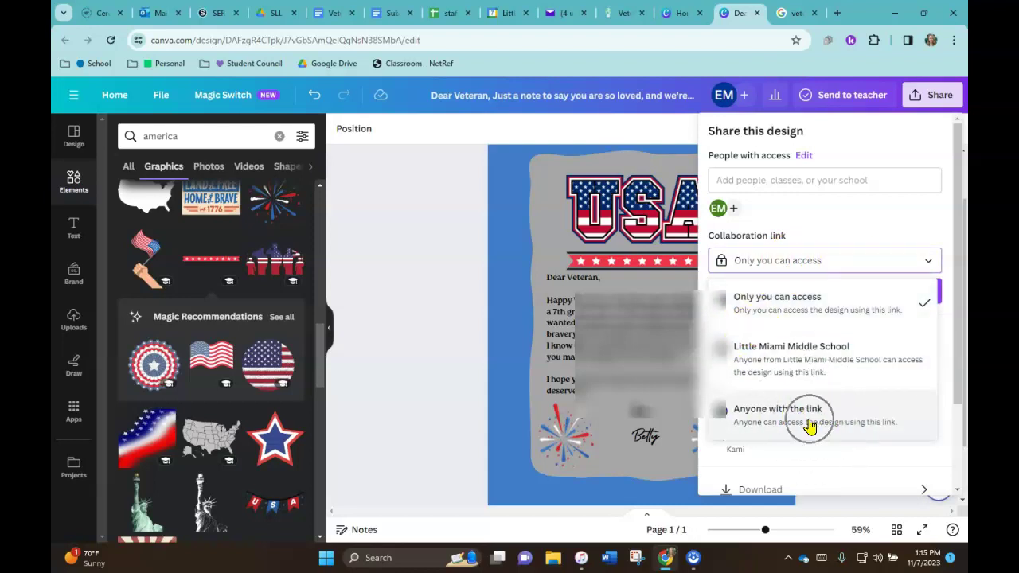
{"action": "left_click", "coordinate": [811, 423]}
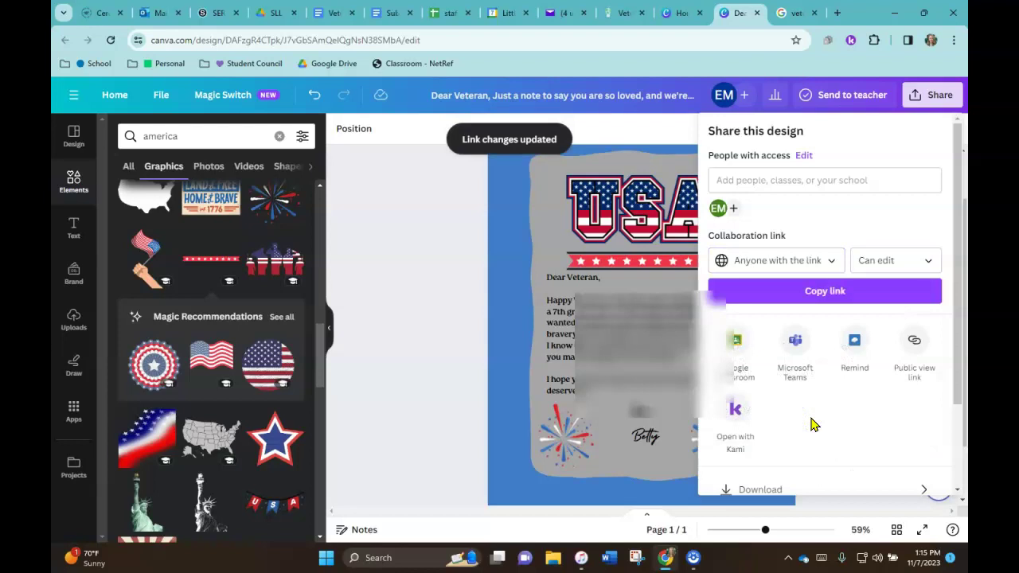
{"action": "left_click", "coordinate": [812, 285]}
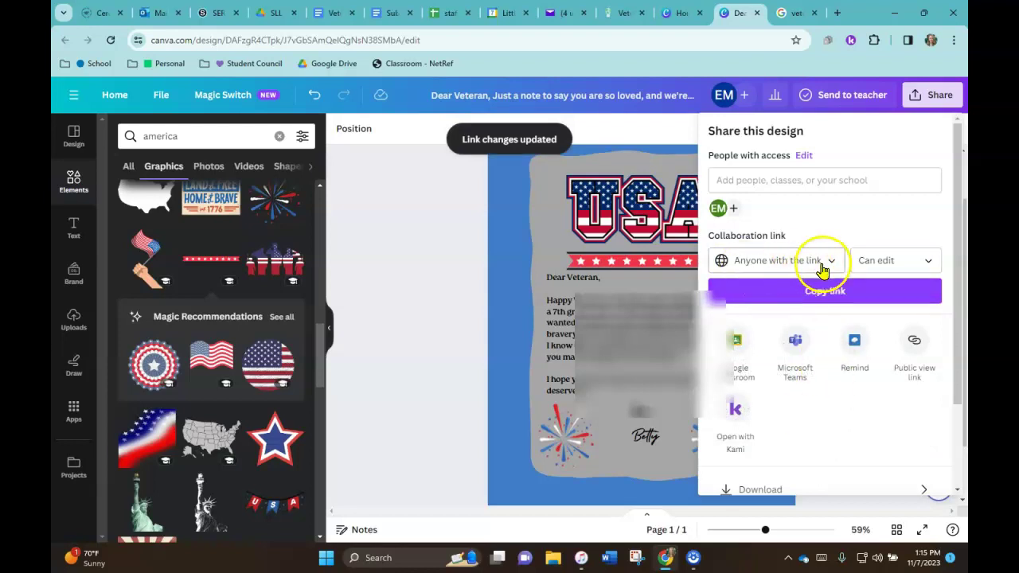
{"action": "left_click", "coordinate": [849, 292]}
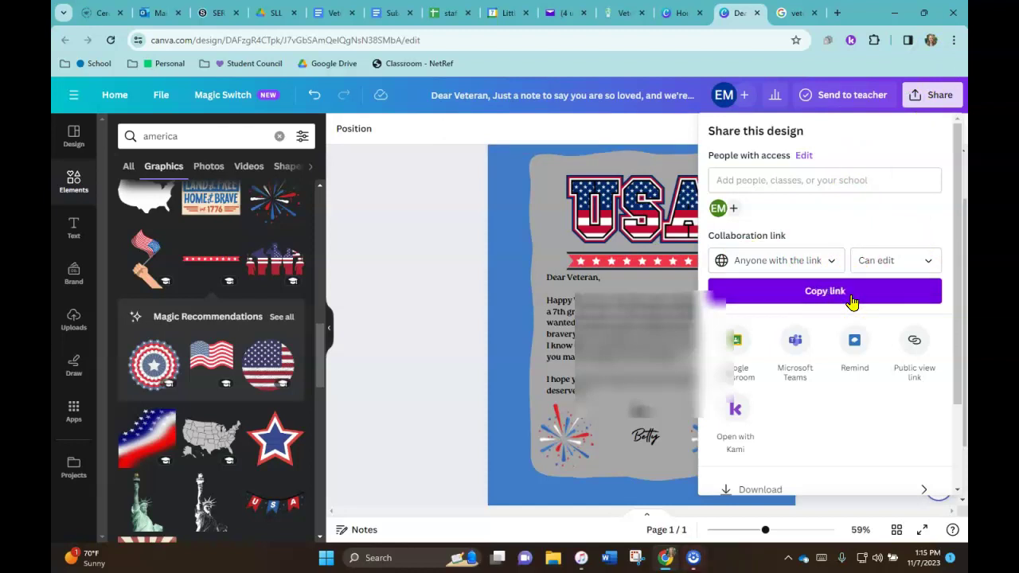
- Switch to the Schoology course Materials page listing the Veteran's Day Letter assignment
{"action": "left_click", "coordinate": [213, 12]}
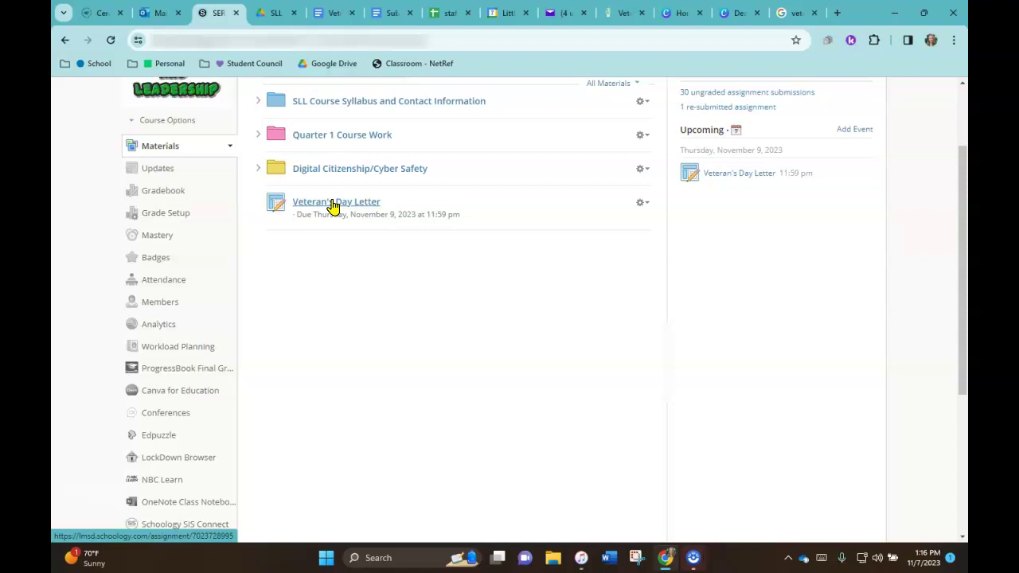
{"action": "left_click", "coordinate": [335, 207]}
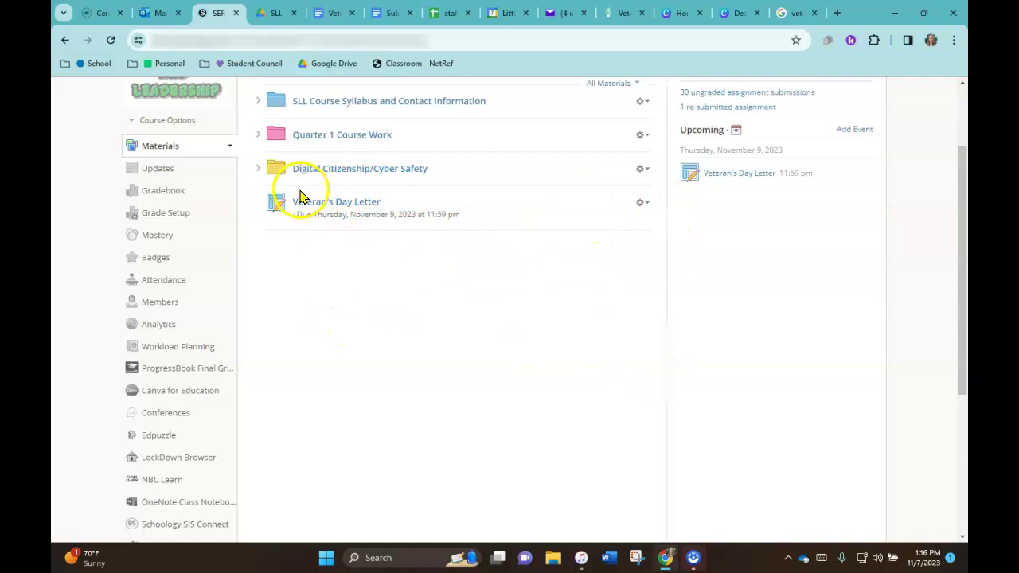
{"action": "left_click", "coordinate": [316, 277]}
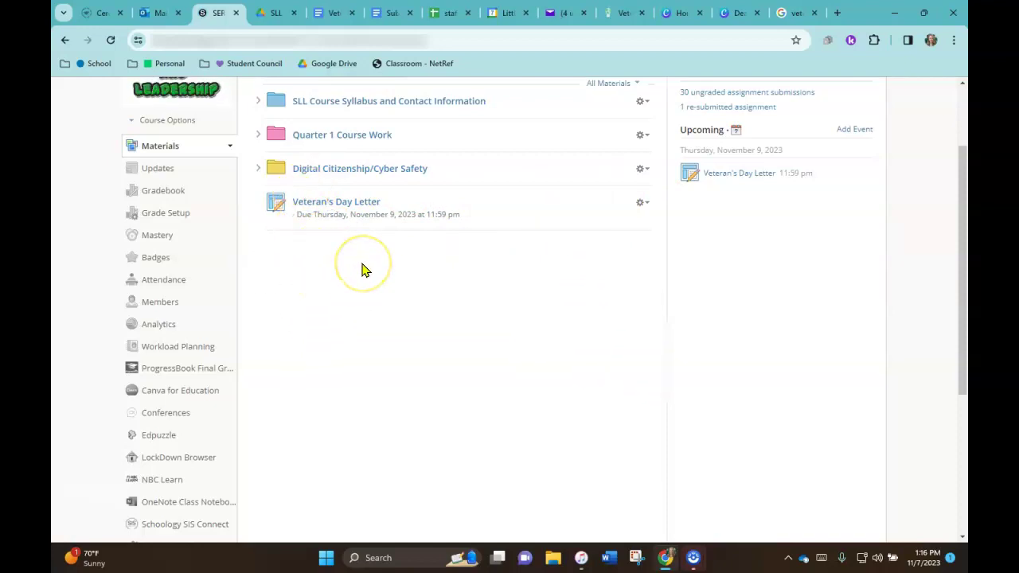